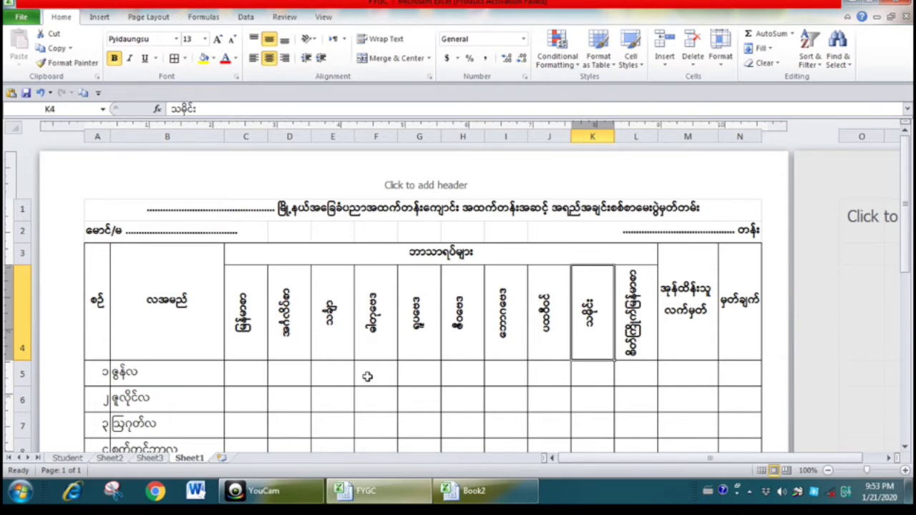
- Inspect the rotated subject headers in C4 through F4 of the existing mark sheet
scroll(376, 375, down, 2)
scroll(378, 364, up, 1)
scroll(378, 364, up, 1)
click(250, 314)
click(300, 318)
click(336, 316)
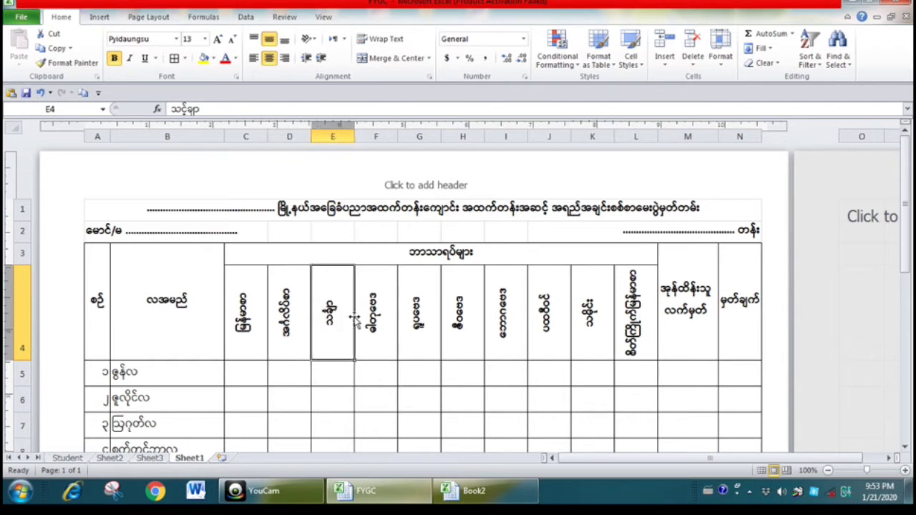
click(375, 314)
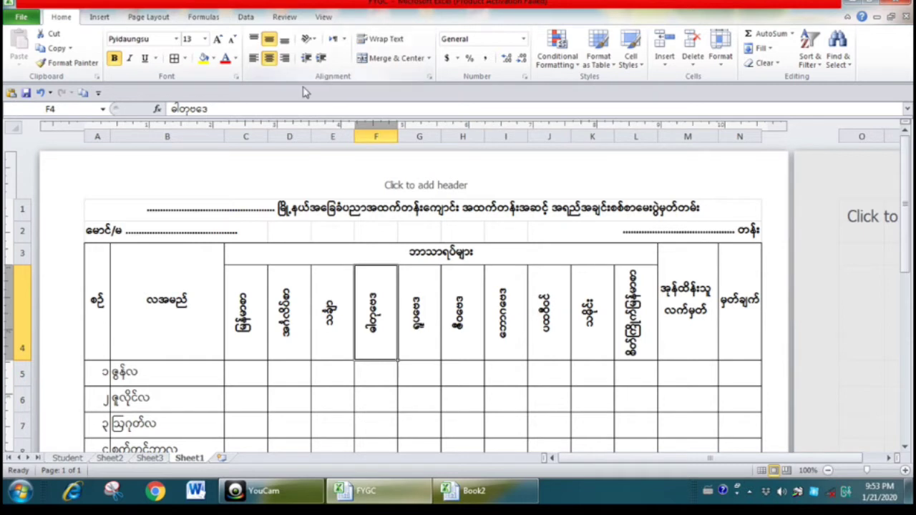
- Check the Orientation choices without changing anything, then add a blank worksheet, Sheet4
click(310, 40)
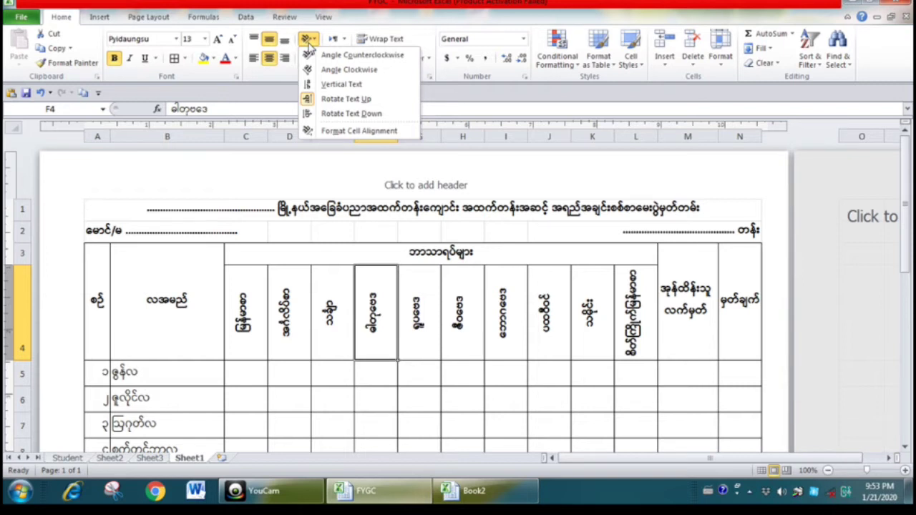
click(426, 385)
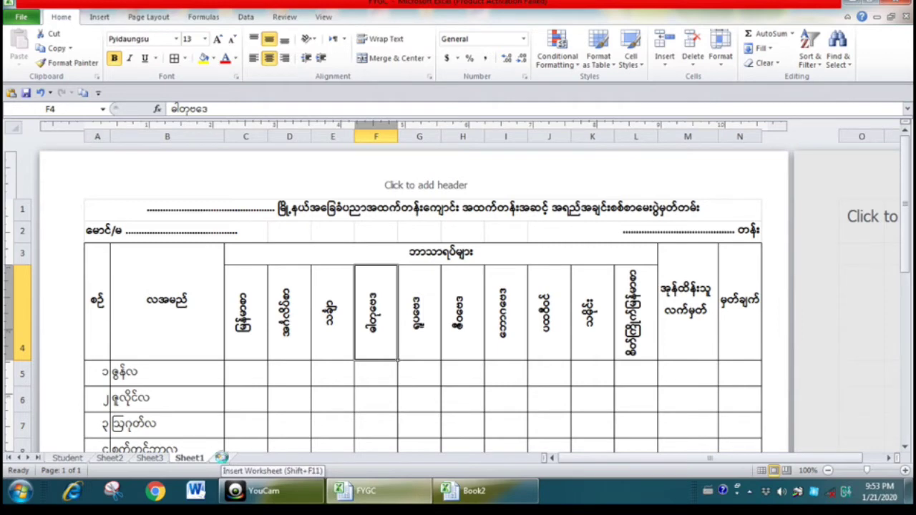
click(223, 459)
- Select the whole sheet and set the page to A4 paper in landscape orientation
click(11, 127)
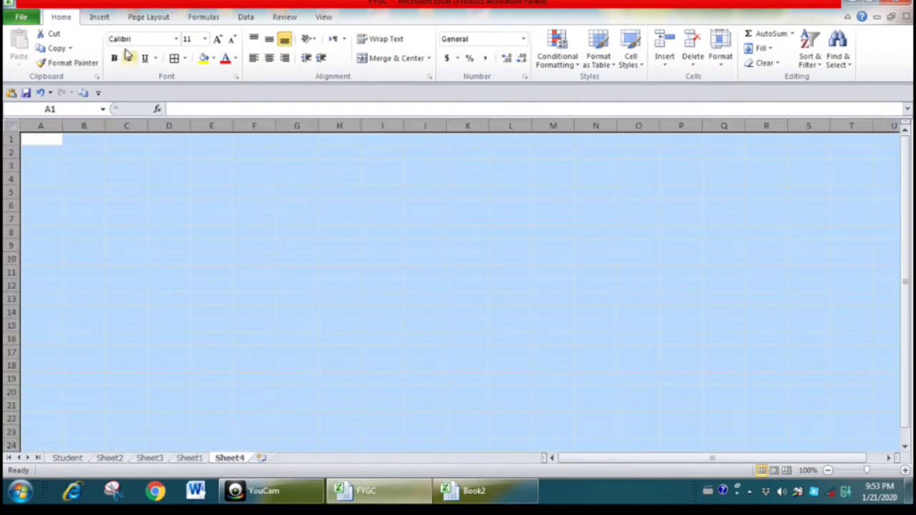
click(137, 19)
click(174, 49)
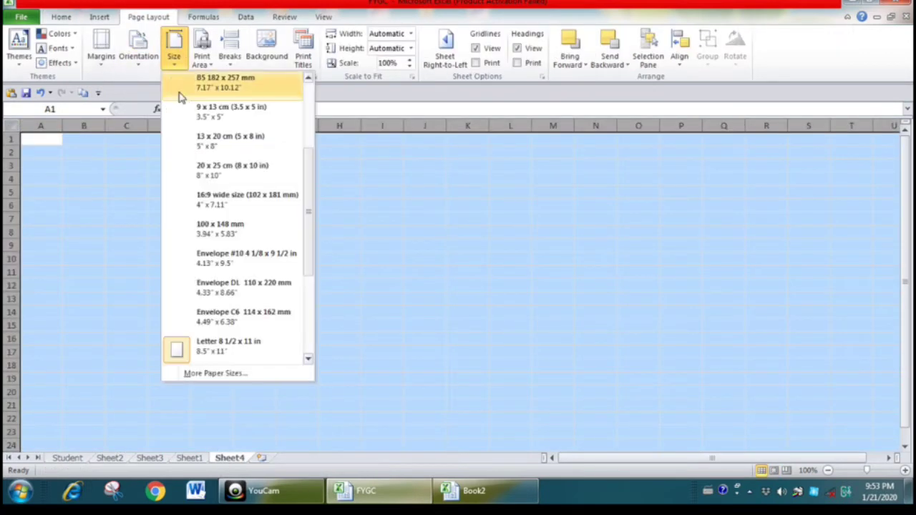
scroll(190, 100, up, 3)
click(191, 89)
click(138, 49)
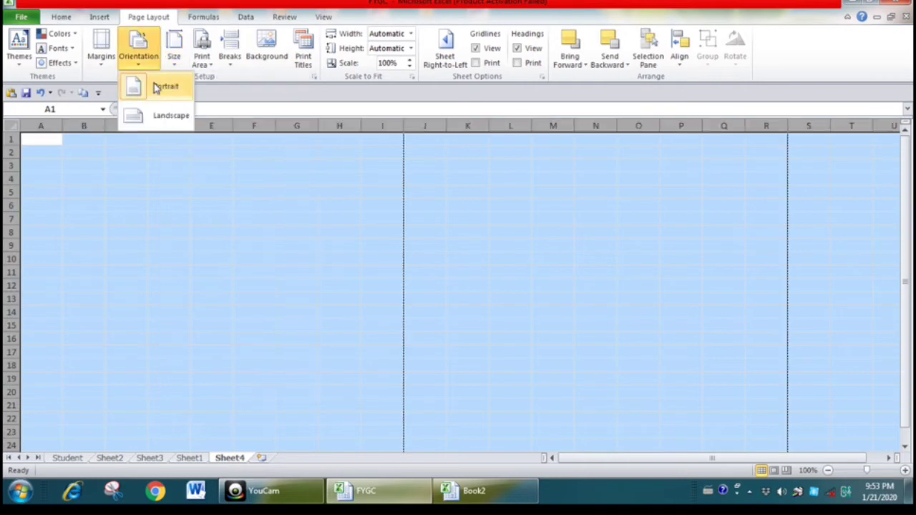
click(156, 116)
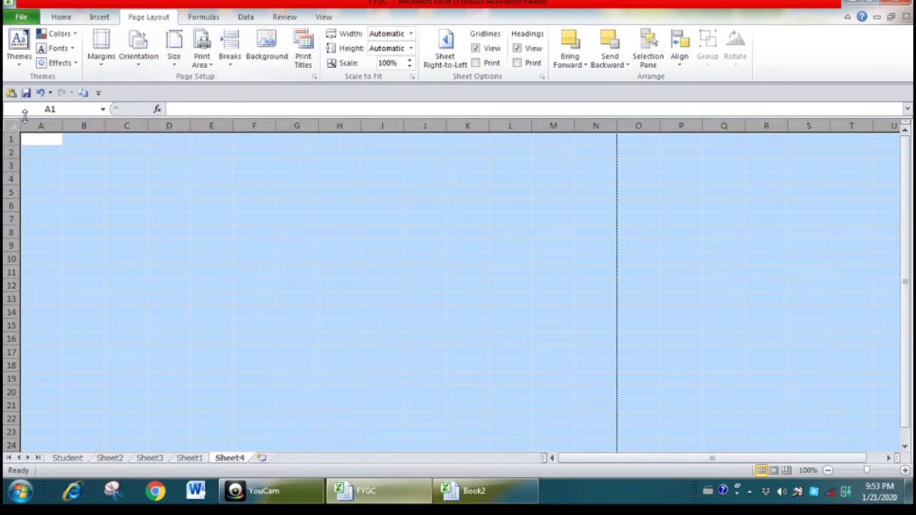
- Set the font of all cells to Pyidaungsu at size 13
click(58, 17)
click(176, 39)
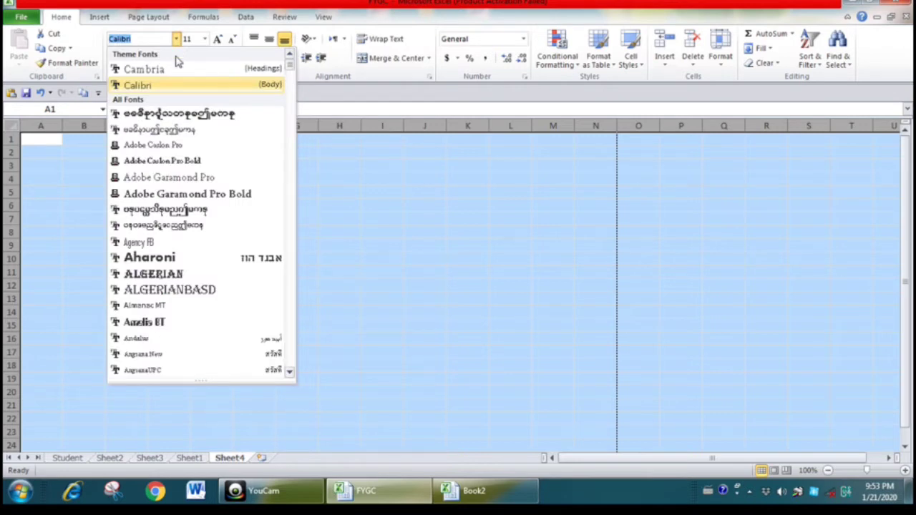
text(P)
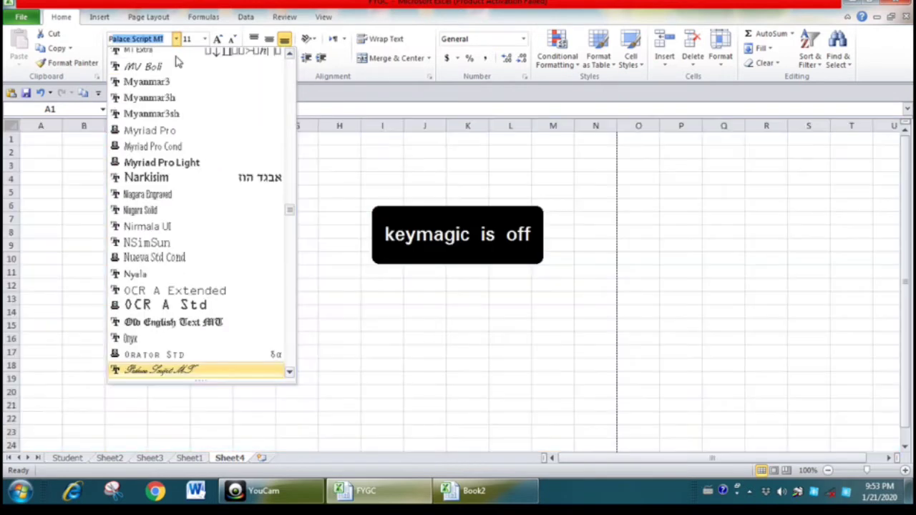
text(yidaungsu)
key(Return)
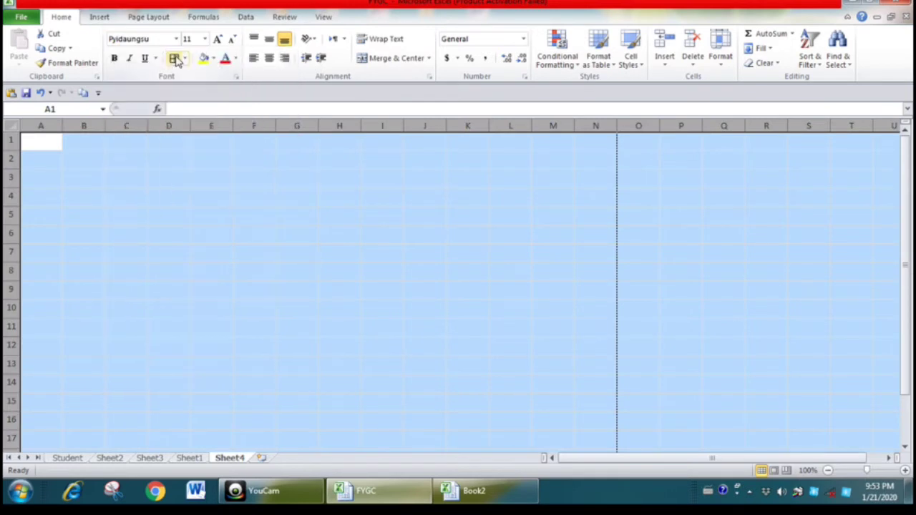
text(1)
key(Return)
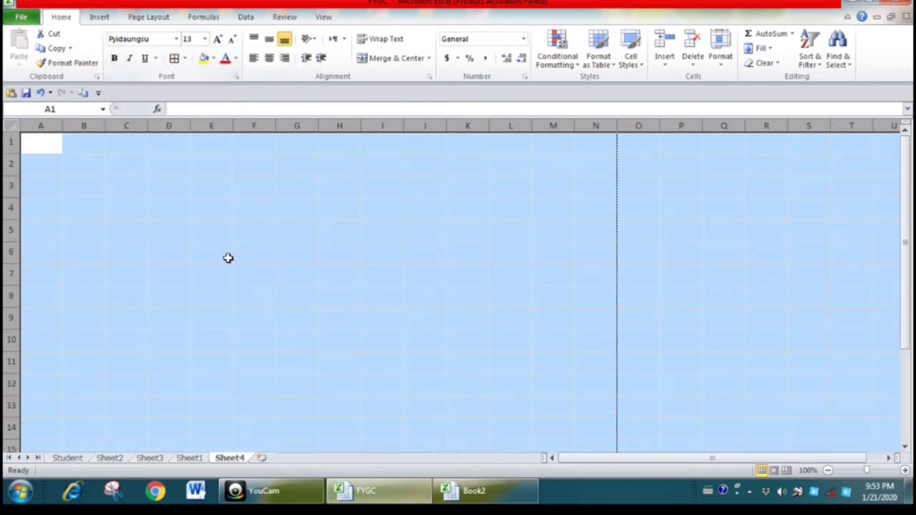
click(774, 470)
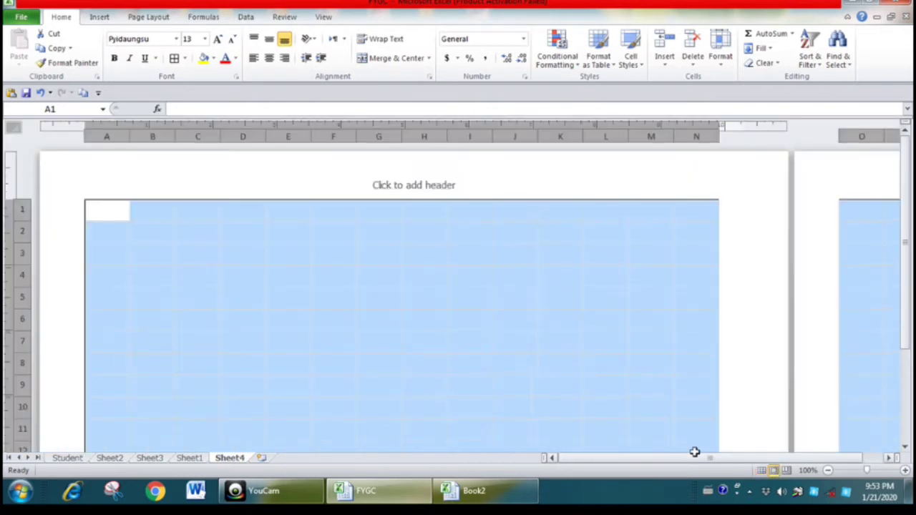
click(452, 381)
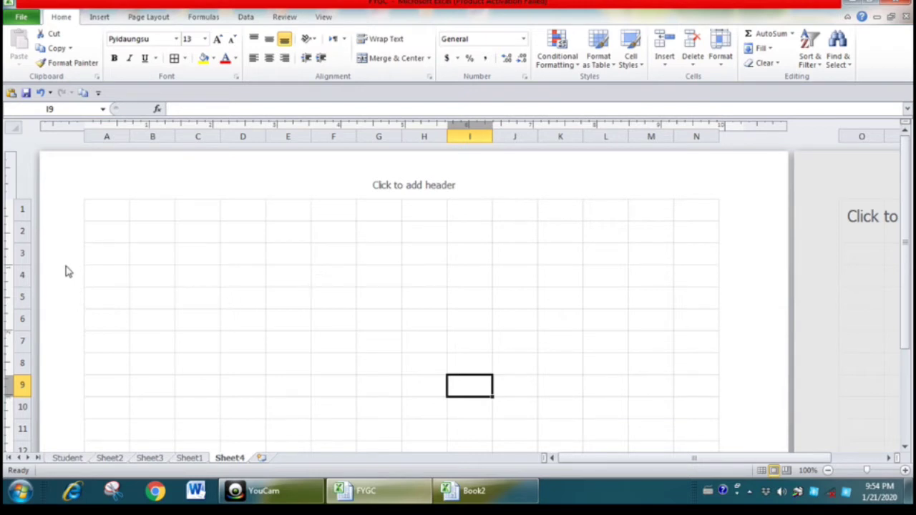
click(202, 459)
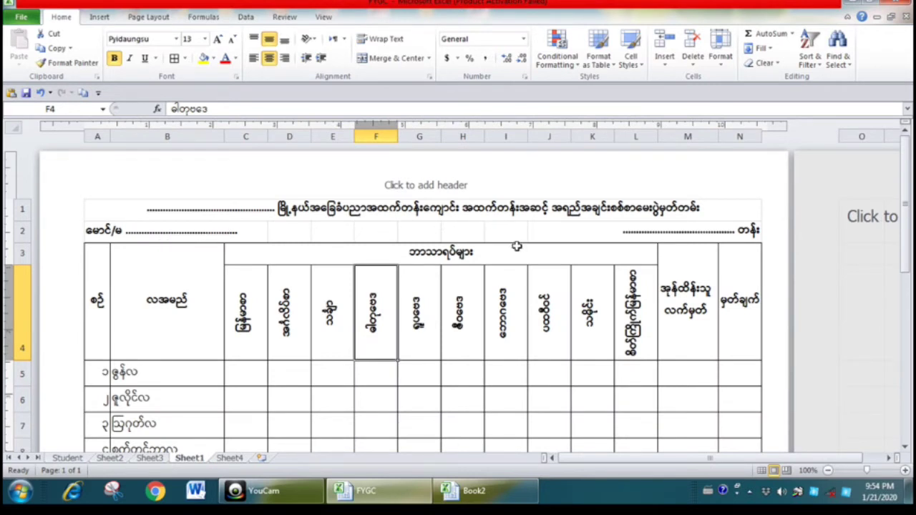
click(232, 458)
drag(108, 219, 113, 214)
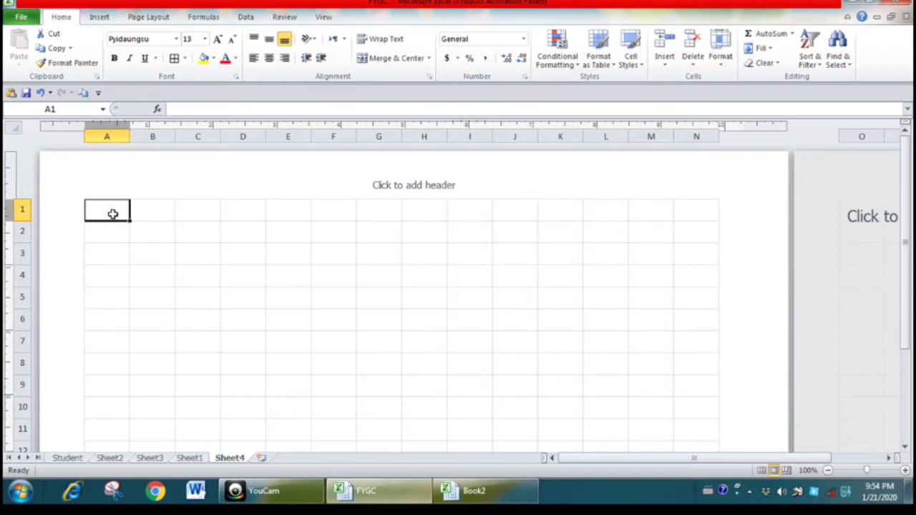
- Type a dotted fill-in line followed by the Burmese high-school exam-record title into A1
text(...................................)
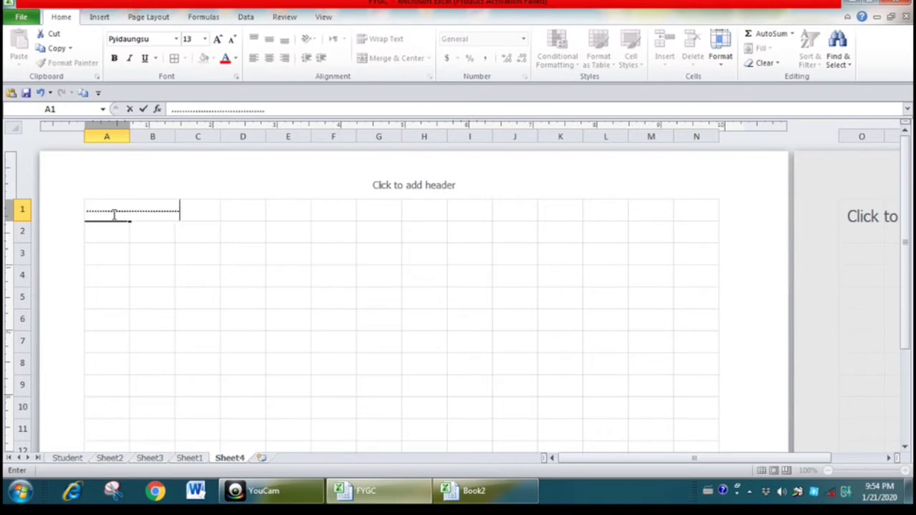
text(...........ဖြ၄)
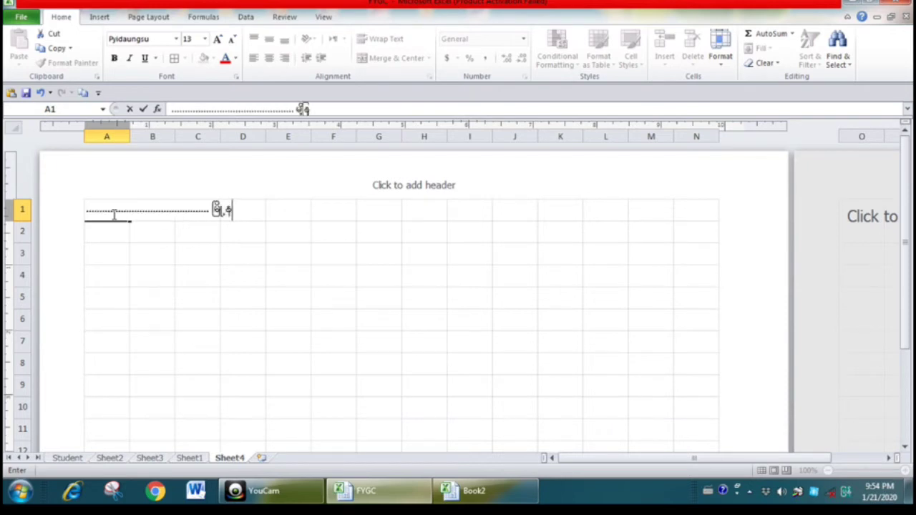
text(ို့နယ်အခြေ)
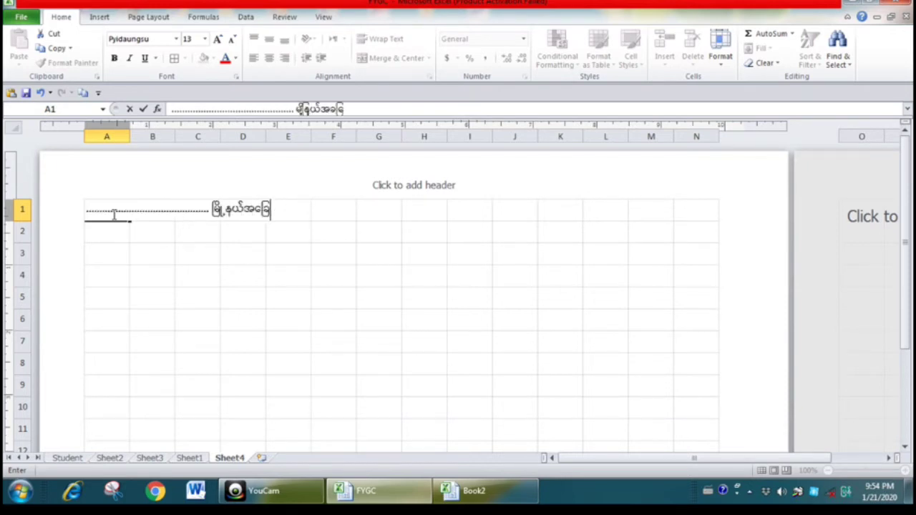
text(ခံပညာ)
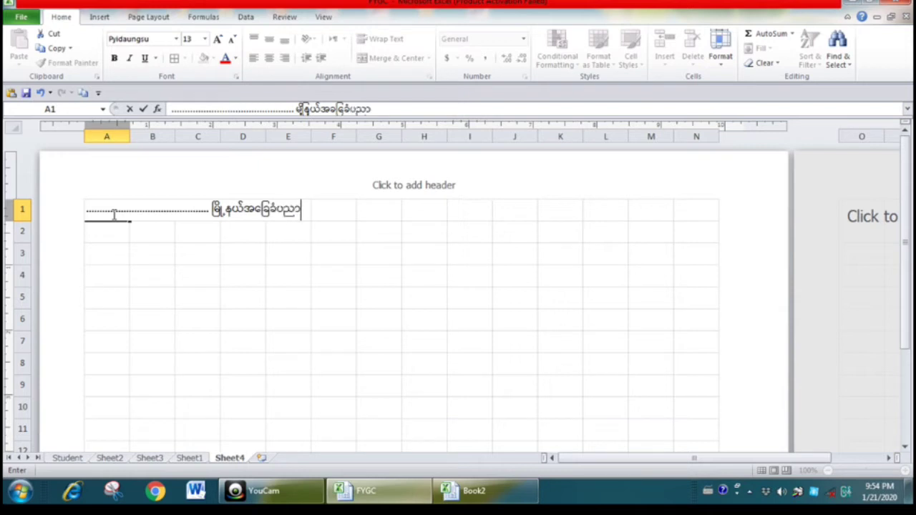
text(အထက်တန)
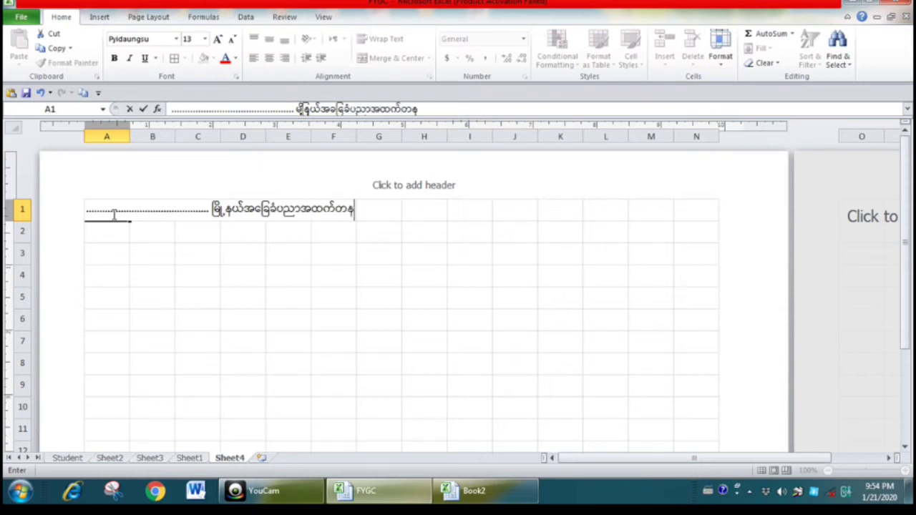
text(်းေကျာင်း အ)
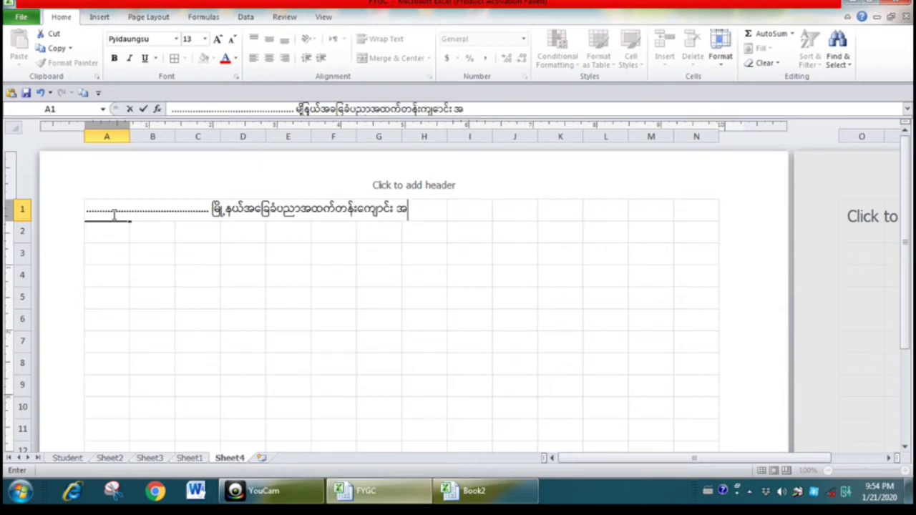
text(ထက်တတန်း)
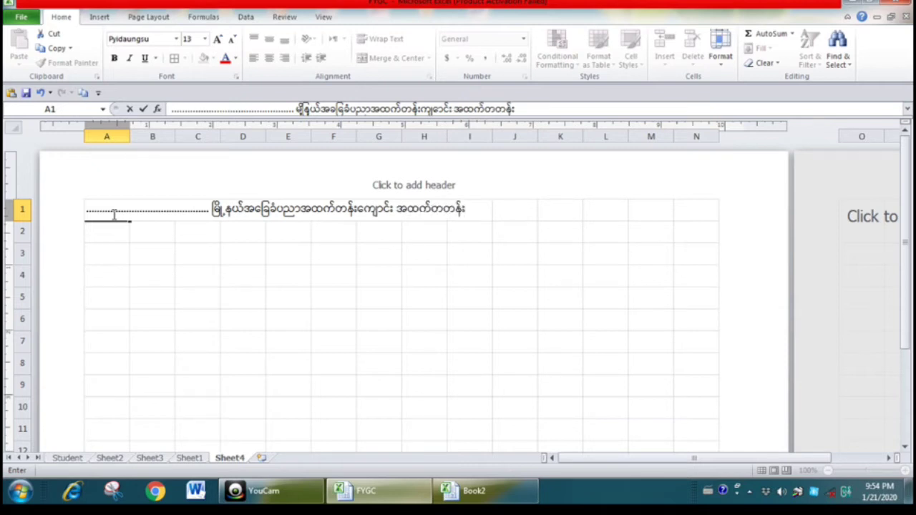
key(BackSpace)
key(BackSpace)
key(BackSpace)
key(BackSpace)
text(န်းအဆ)
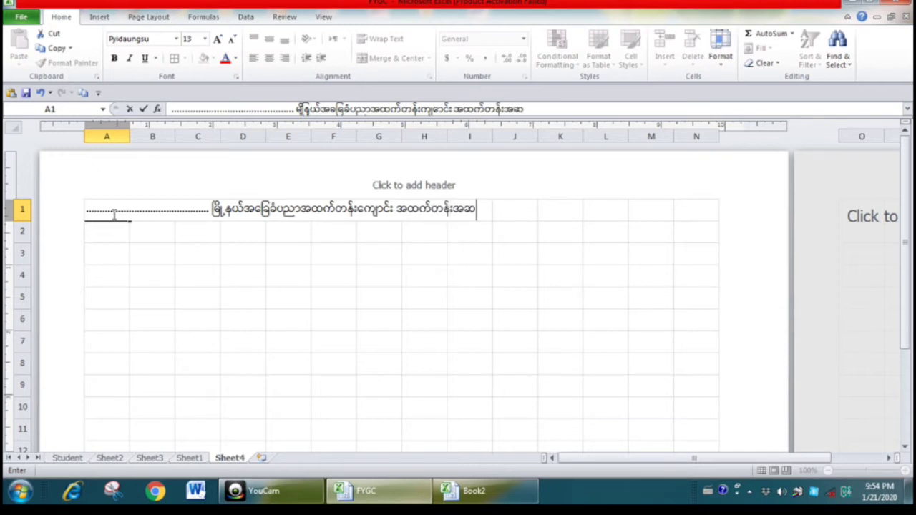
text(င့် အရည်အ)
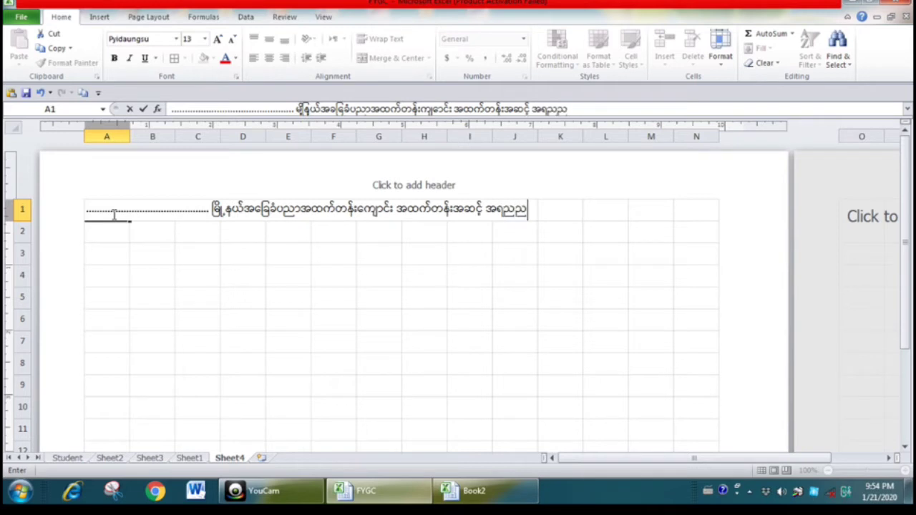
key(BackSpace)
text(အချင်)
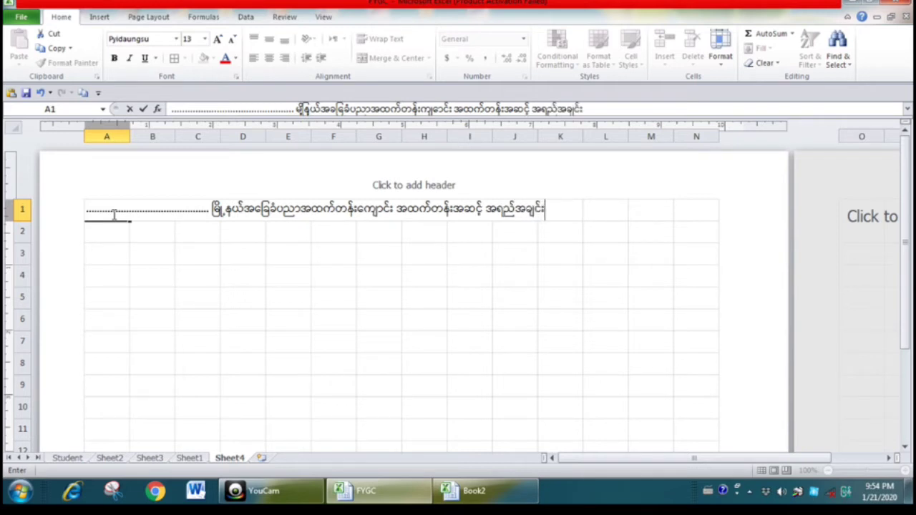
text(းစစ်)
click(196, 461)
click(228, 459)
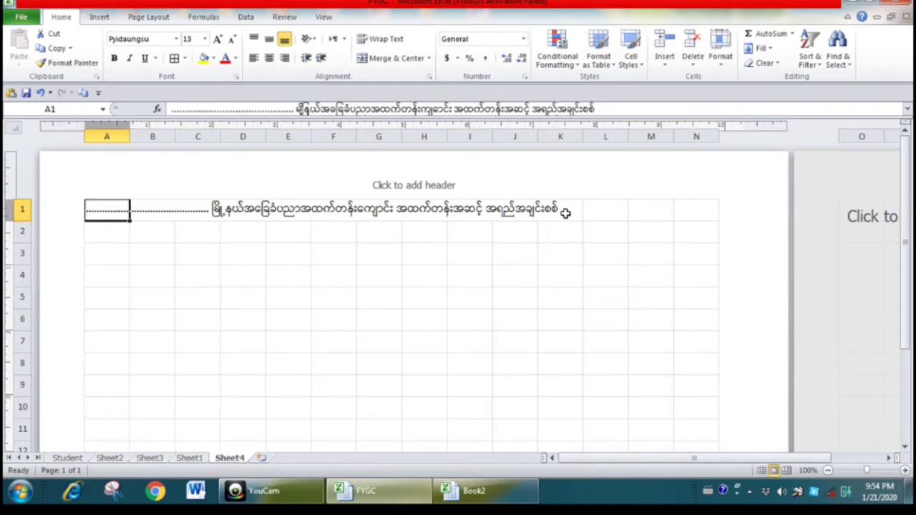
double_click(125, 208)
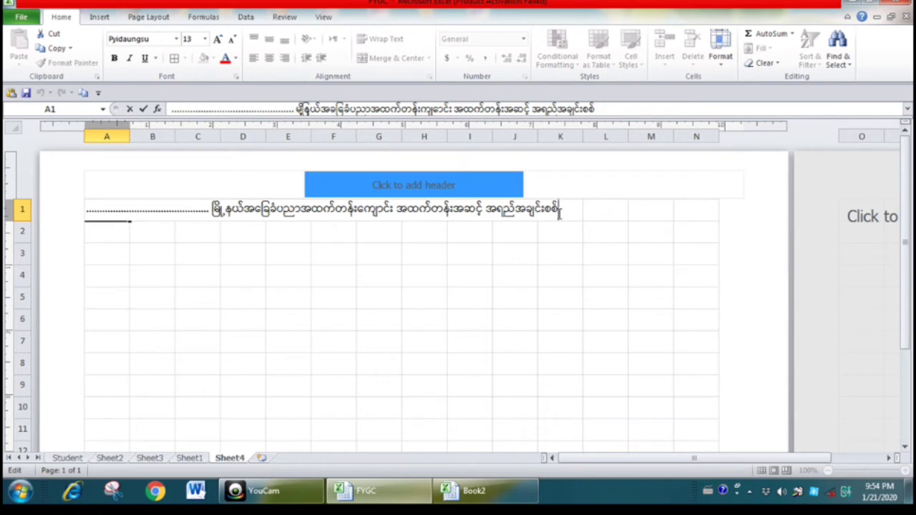
text(စာမေးပ)
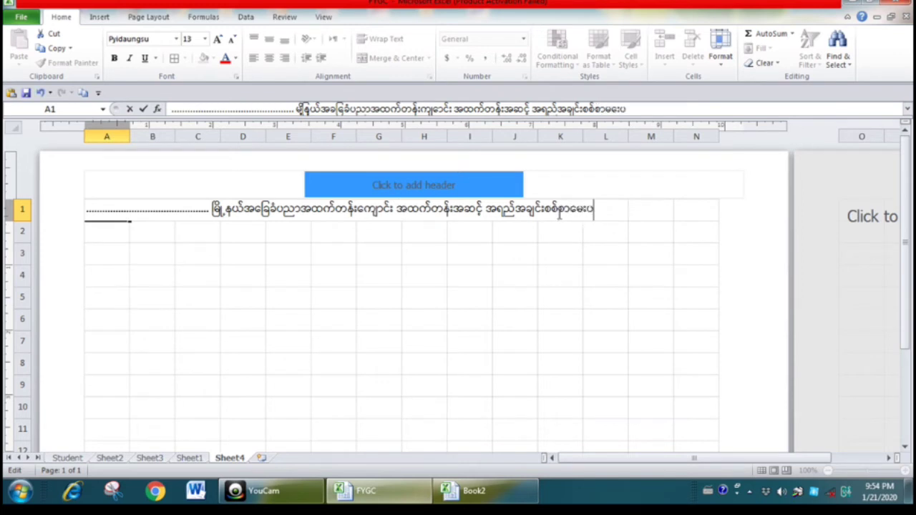
text(ွဲမှတ်)
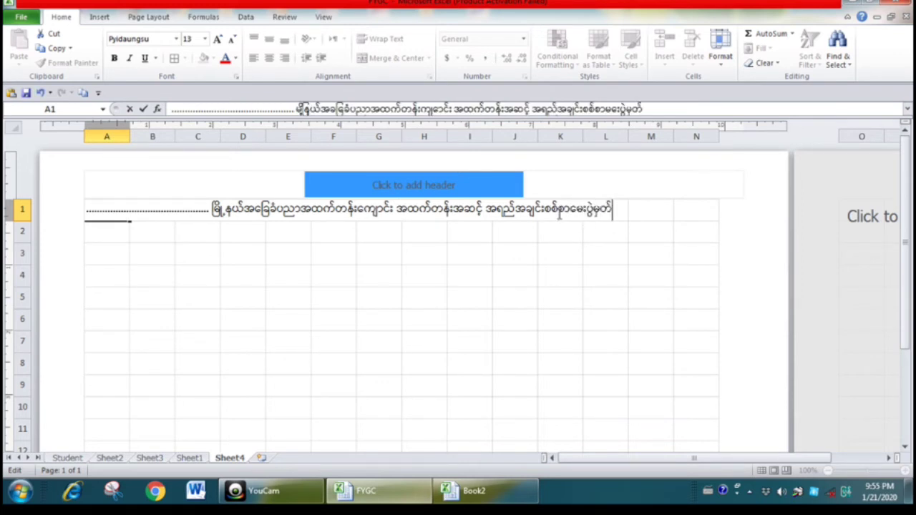
text(တမ်း)
key(Return)
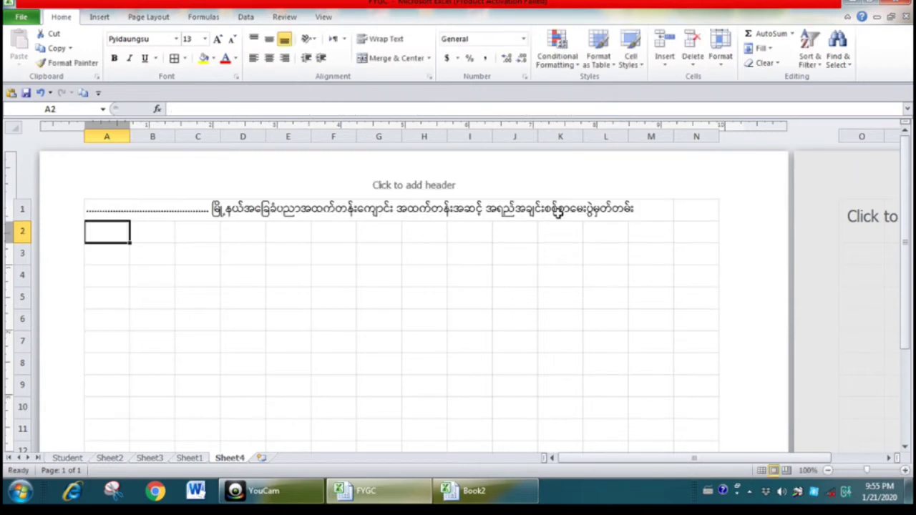
- Enter the 'မောင်/မ' name line in row 2 and the serial, name and subjects headings in row 3
text(မောင်/မ)
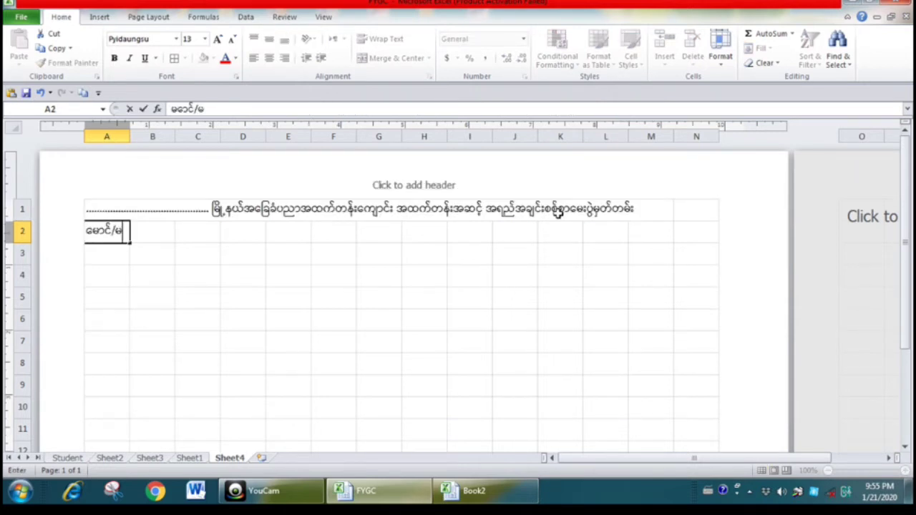
text( ...........................)
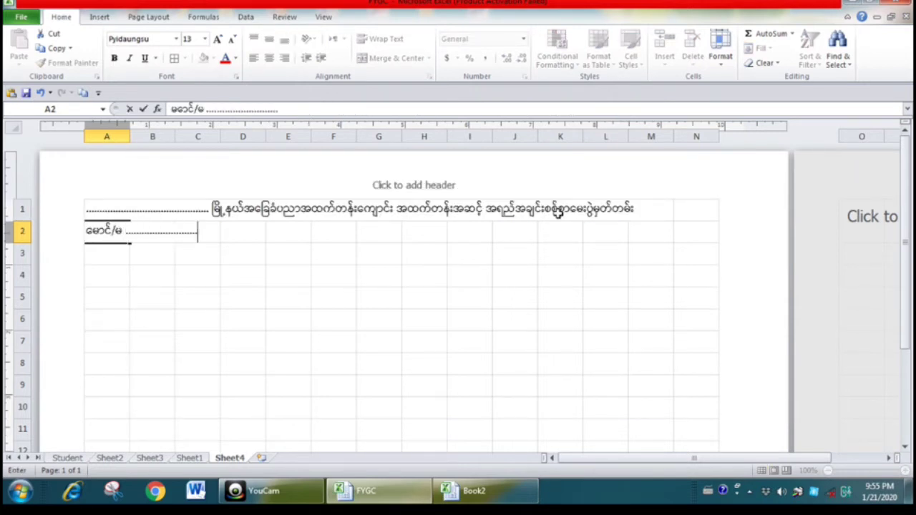
text(............)
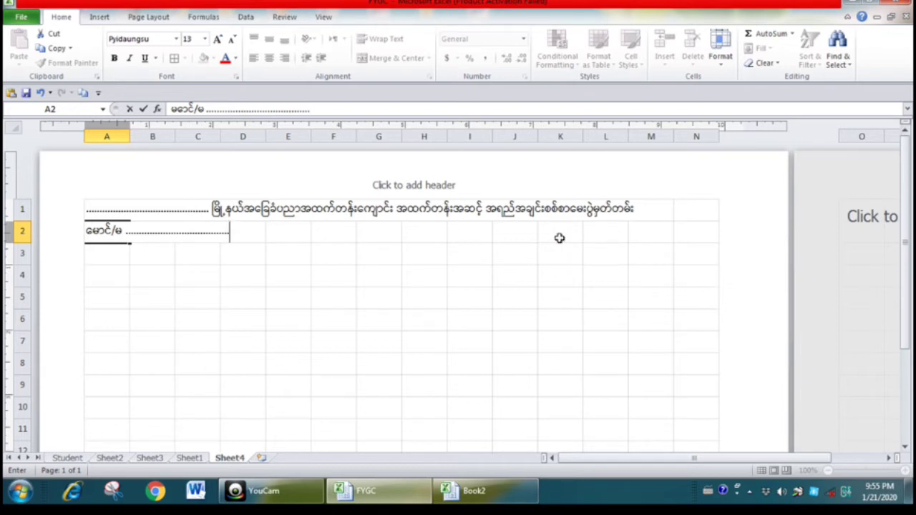
click(104, 256)
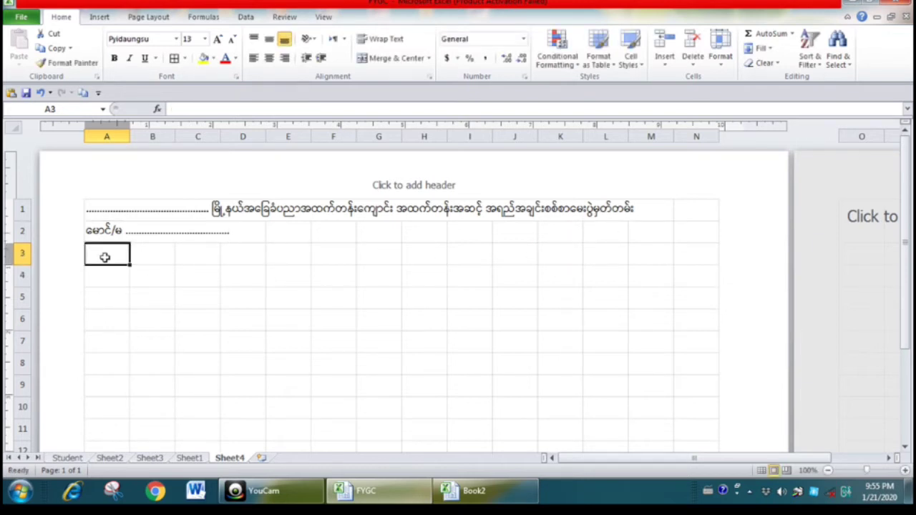
text(စဉ်)
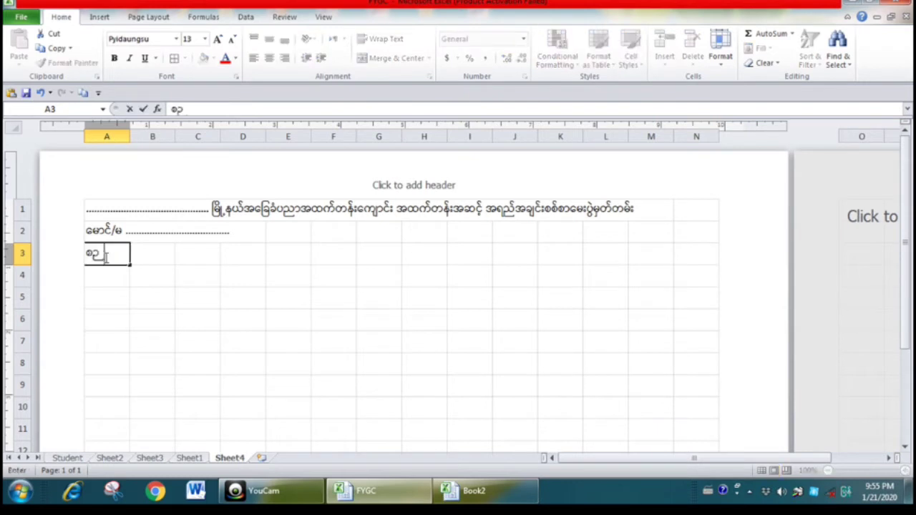
key(Tab)
text(လအမည်)
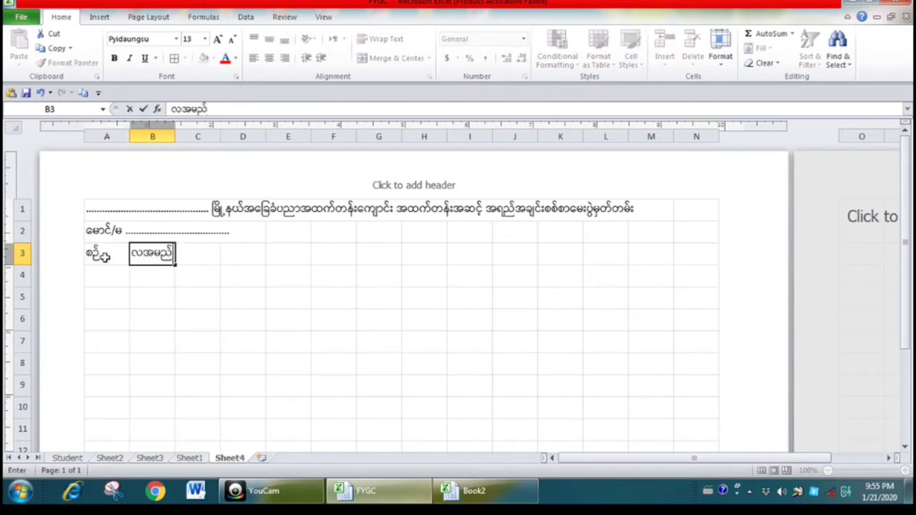
key(Tab)
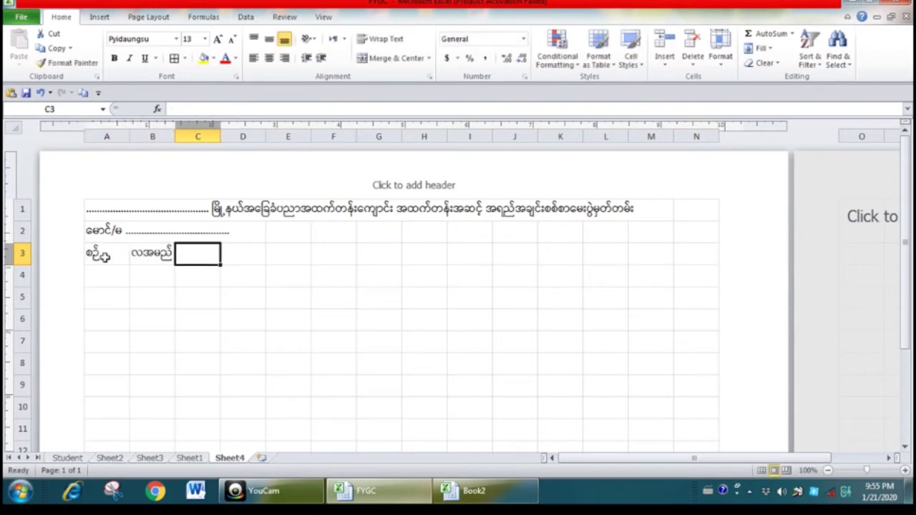
click(195, 459)
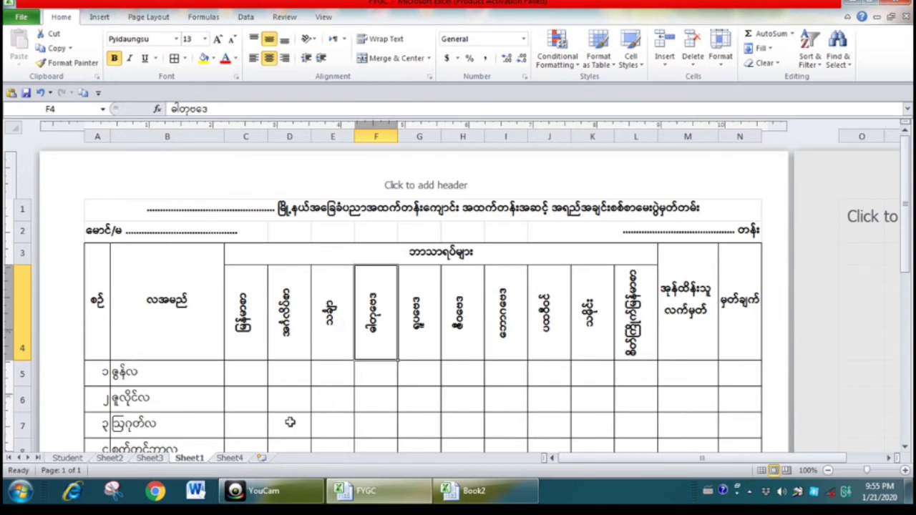
click(242, 459)
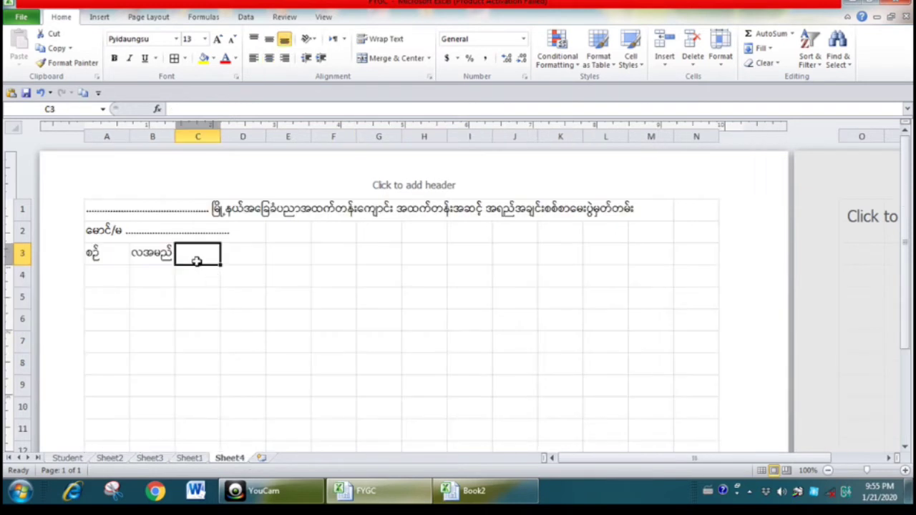
text(ဘာသာ)
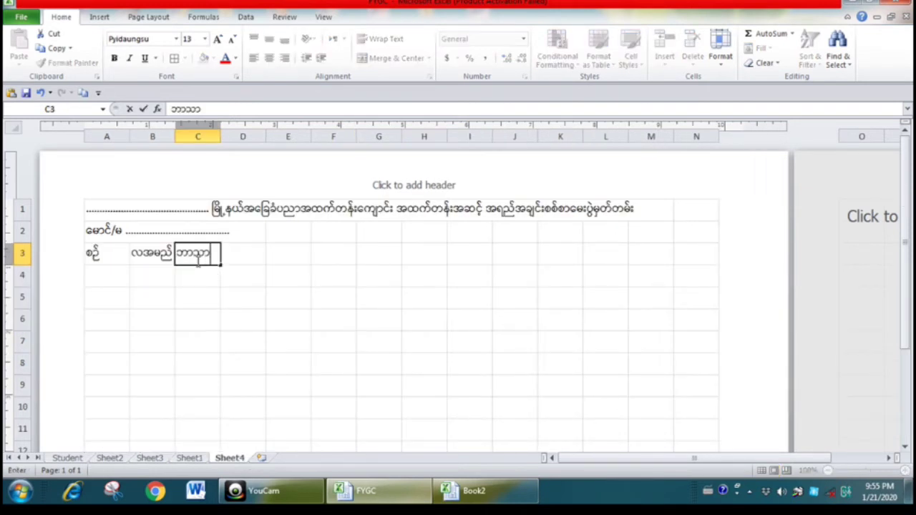
text(ရပ်များ)
key(Return)
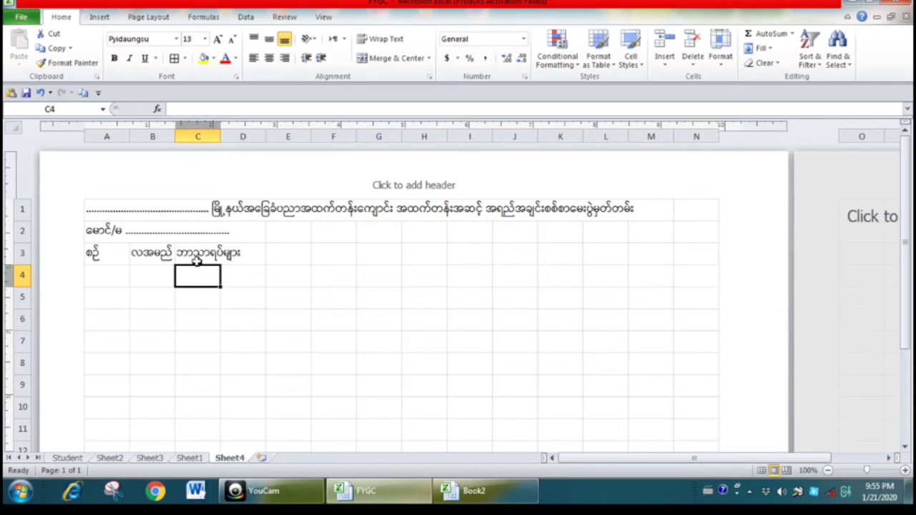
- Type the Myanmar, English, maths, chemistry, physics and biology headings across C4–H4
text(မြန်မာစာ)
key(Tab)
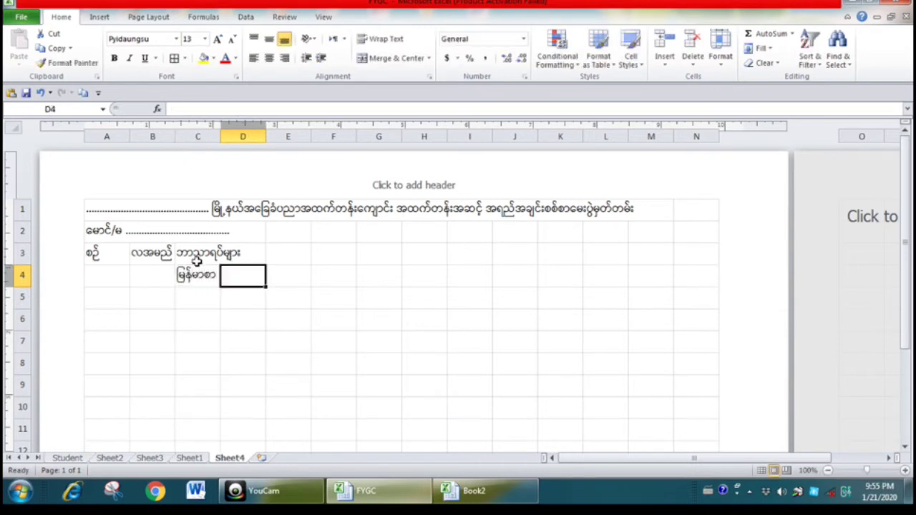
text(အင်)
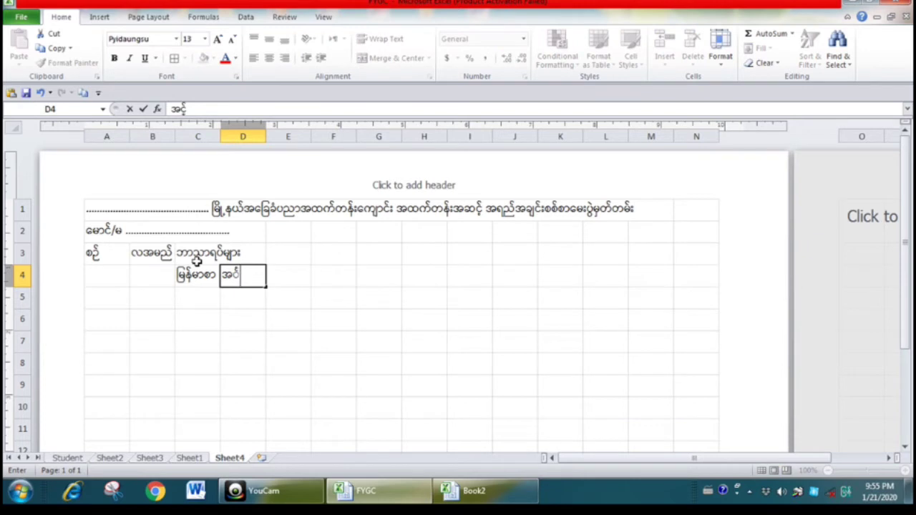
text(္ဂလိ)
text(ပ်စာ)
key(Tab)
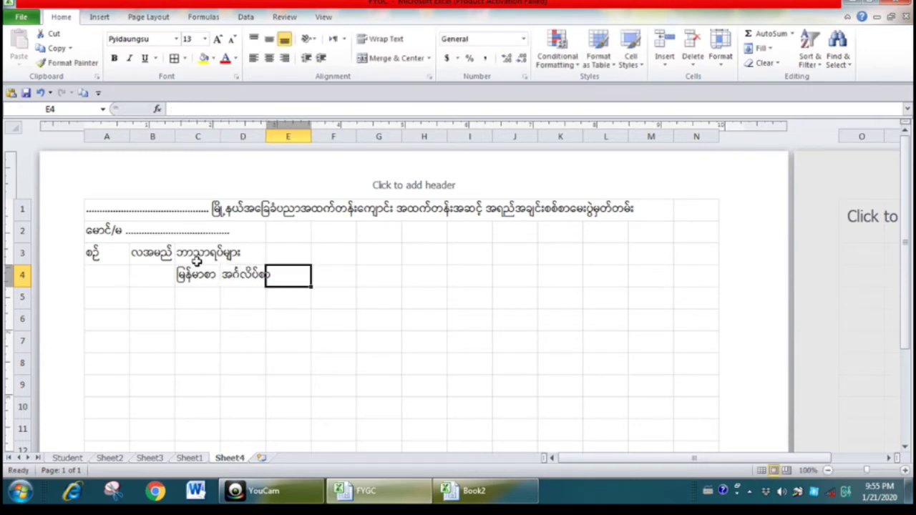
text(သင်)
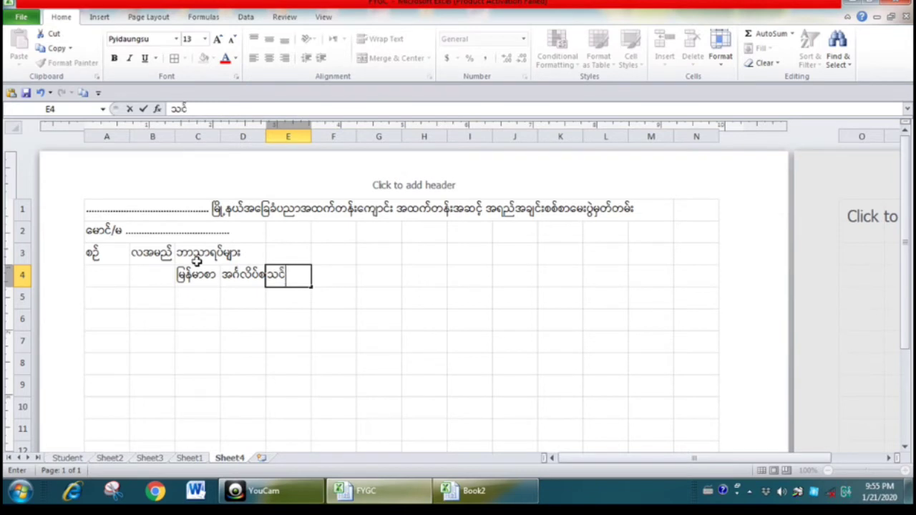
text(္ချာ)
key(Tab)
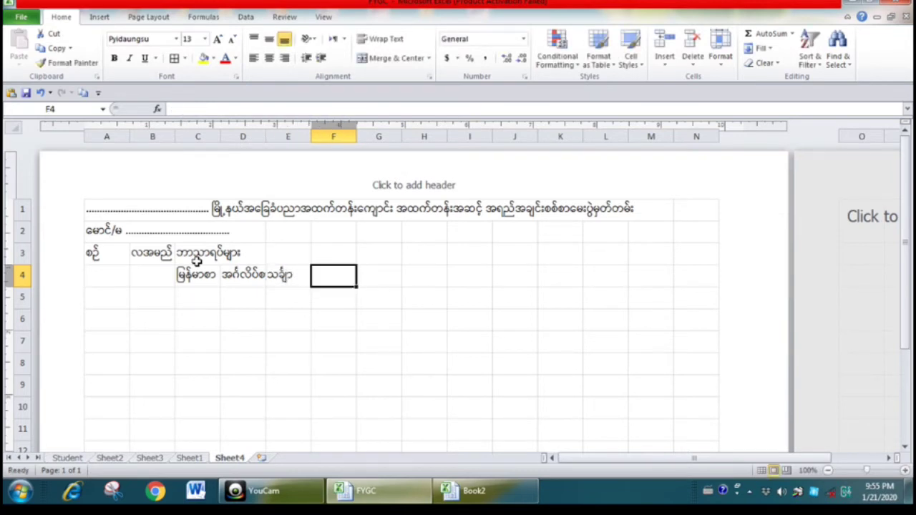
text(ဓါ)
text(တုေဗ)
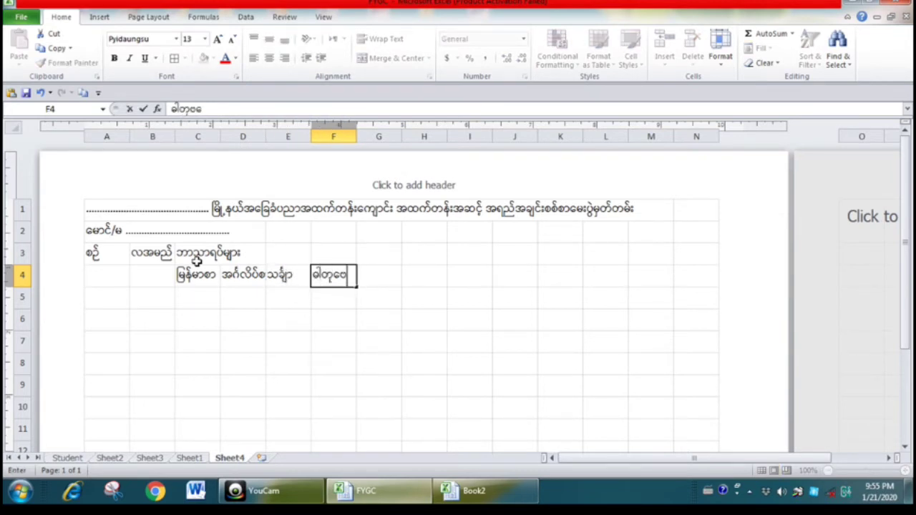
text(ဒ)
key(Tab)
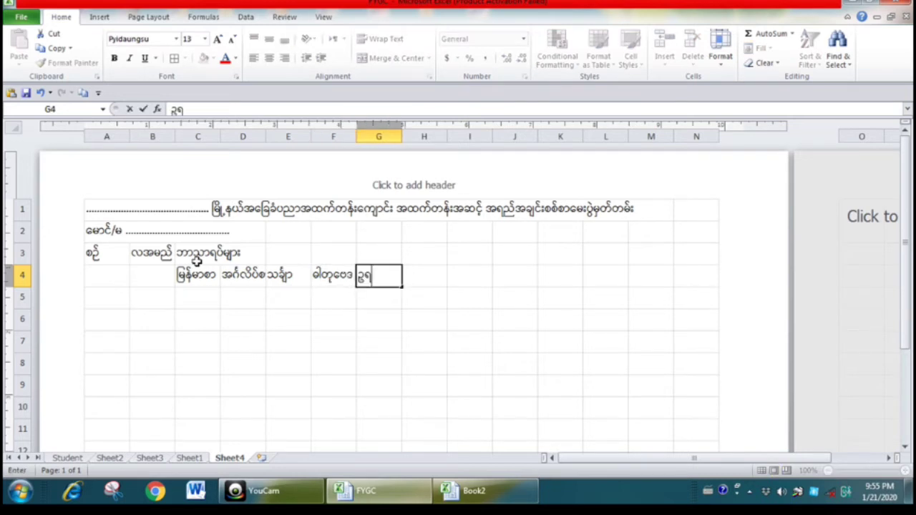
text(ရှ)
text(ပေ)
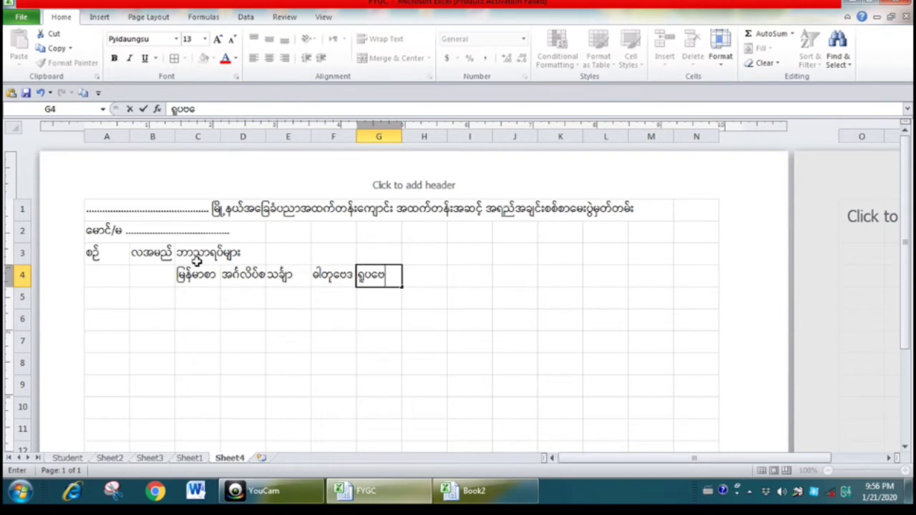
text(ဗ)
key(Tab)
text(ေ)
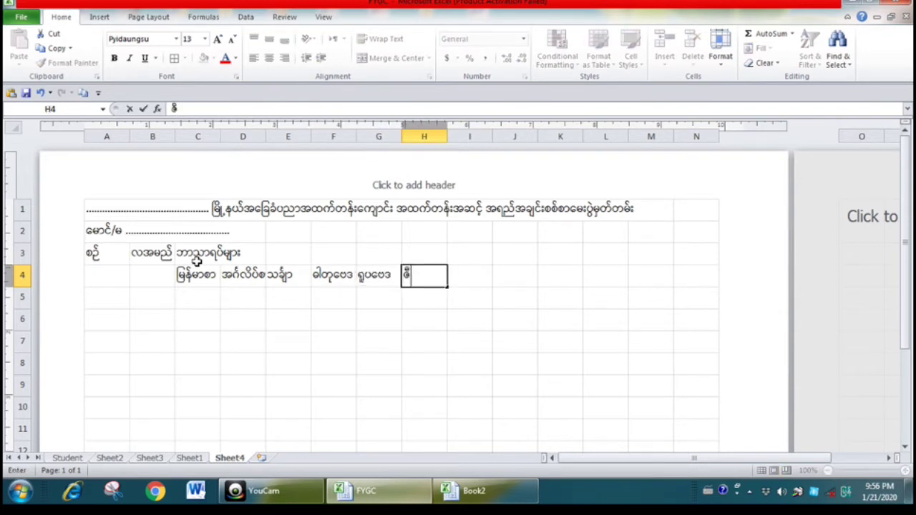
text(ဝေ)
text(ဗ)
key(Tab)
key(Tab)
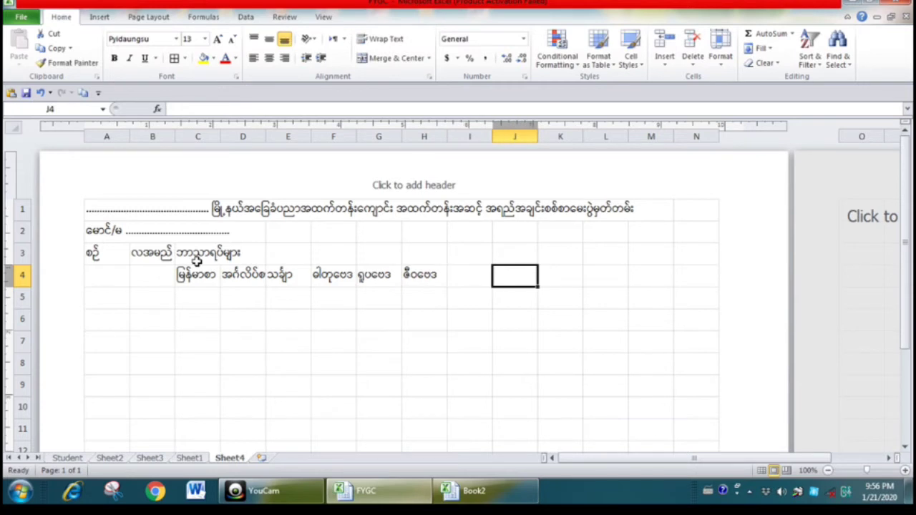
- Add the economics, geography, history and optional Myanmar headings in I4–L4
key(Left)
text(ဘော)
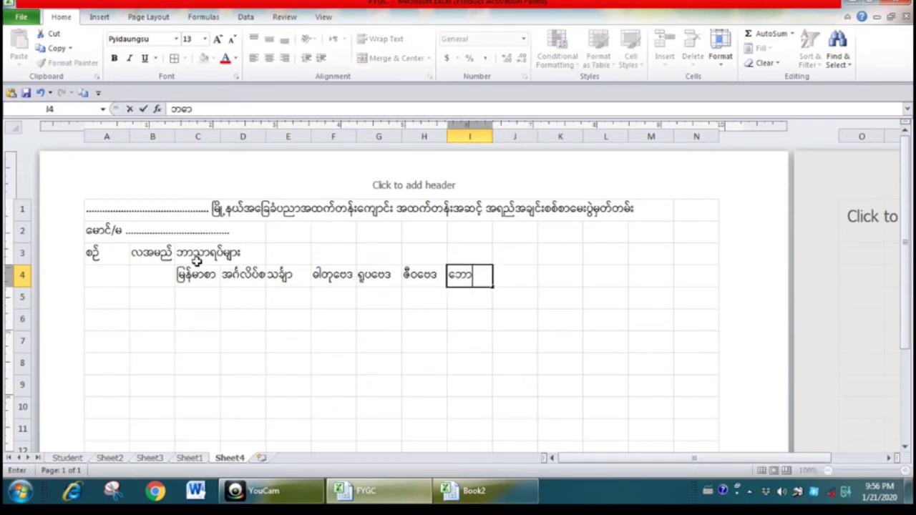
text(ဂဗေ)
text(ဒ)
key(Right)
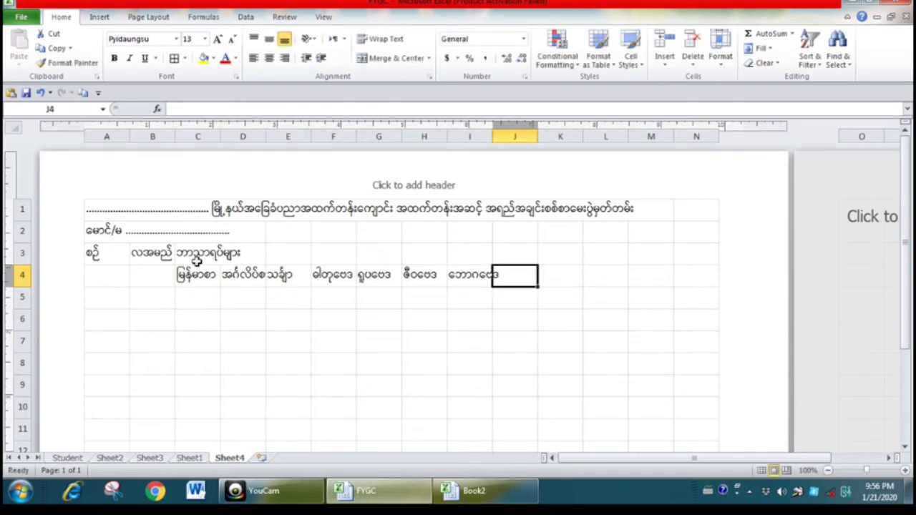
text(ပထ)
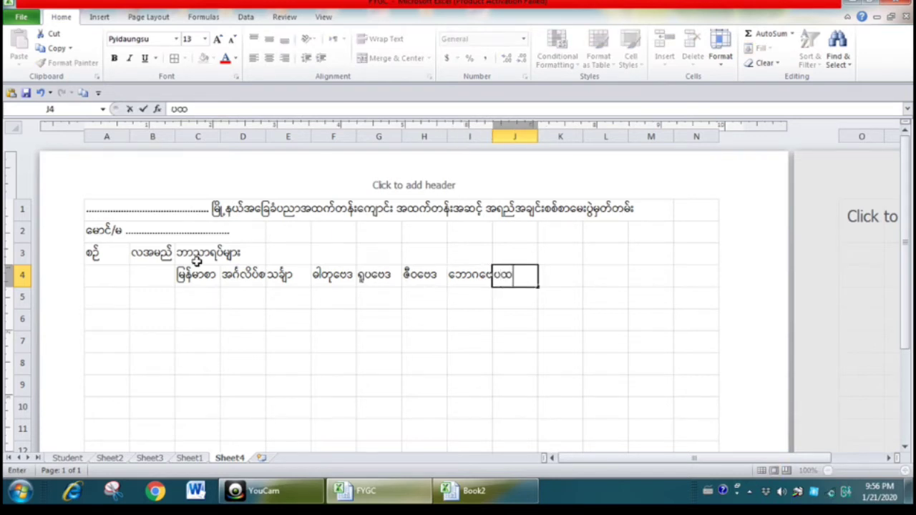
text(ဝီဝင်)
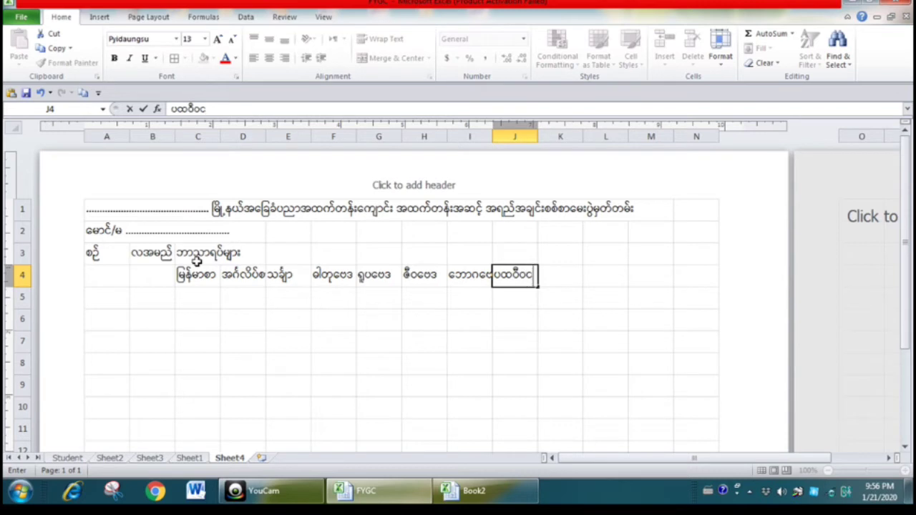
key(Right)
text(သ)
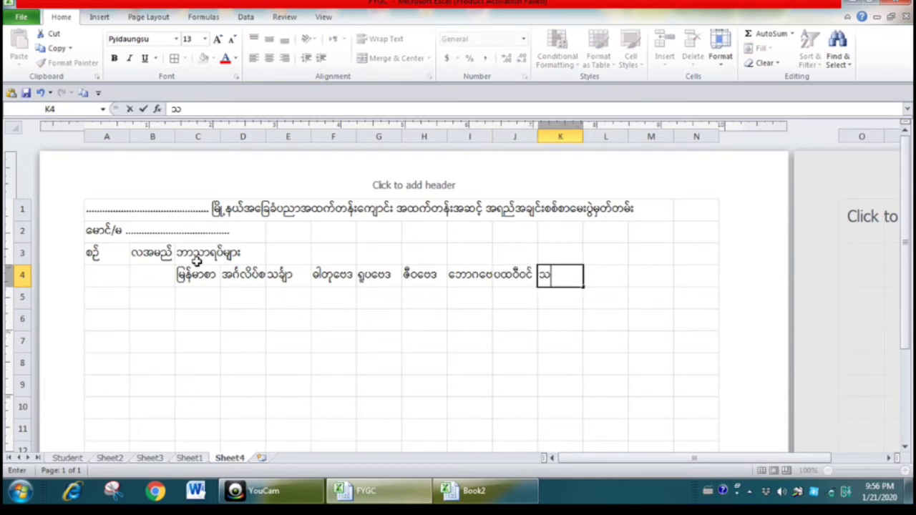
text(မိုင်း)
key(Right)
text(စ)
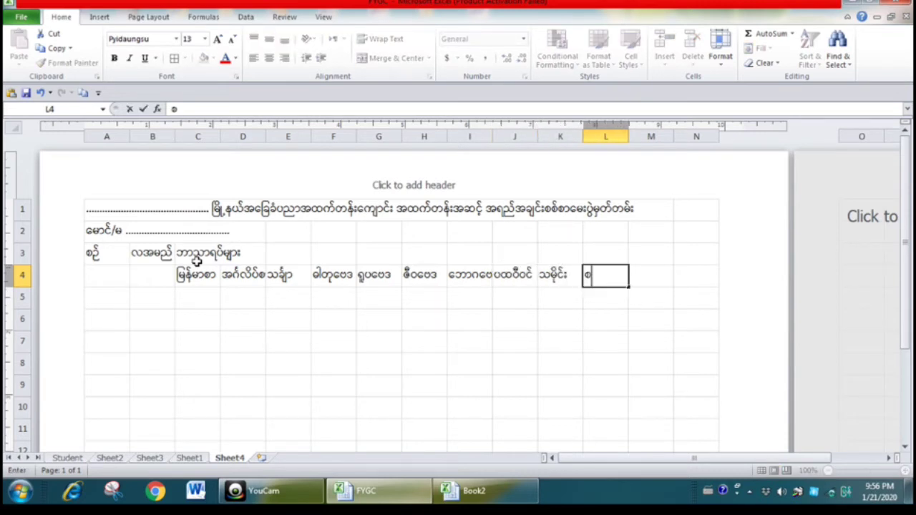
text(ိတ်ကြိုက်မ)
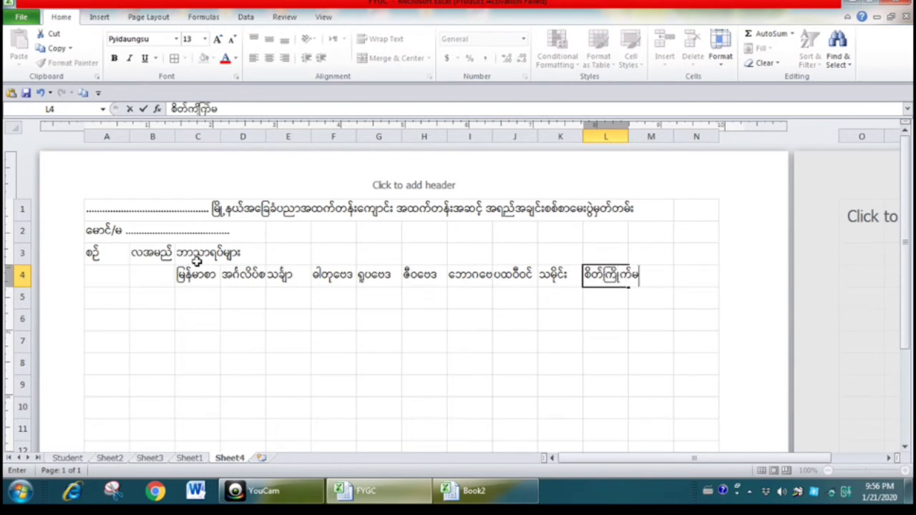
text(နှ)
text(န)
text(်မာစာ)
key(Tab)
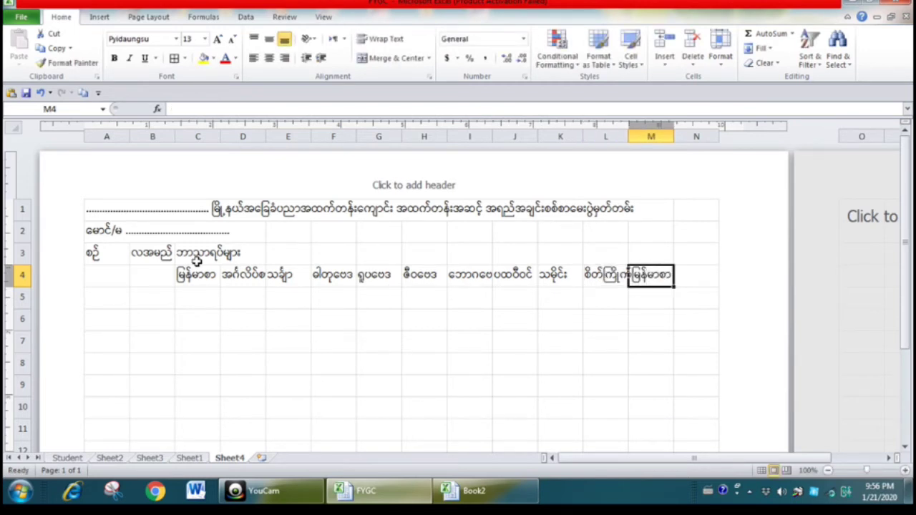
- Enter the guardian's signature heading in M4 and break it onto two lines
text(အ)
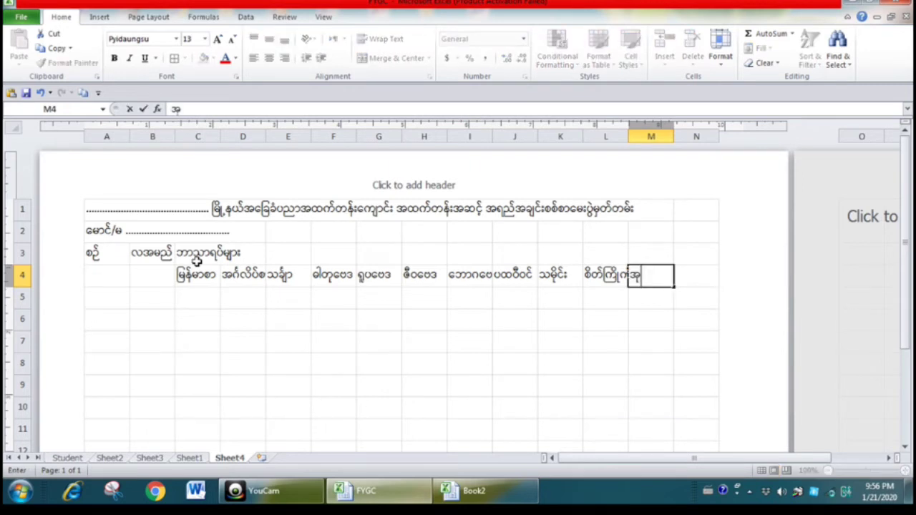
text(ပ်ထ)
key(BackSpace)
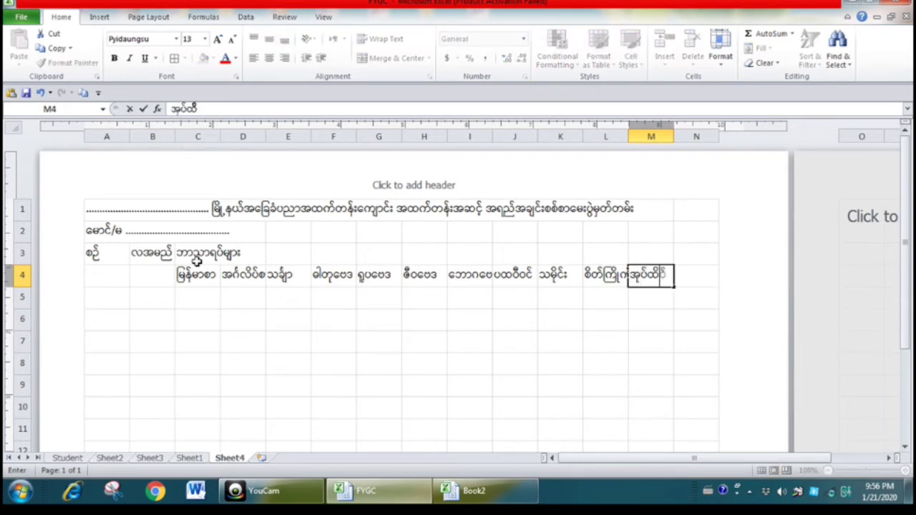
text(န်းသူလ)
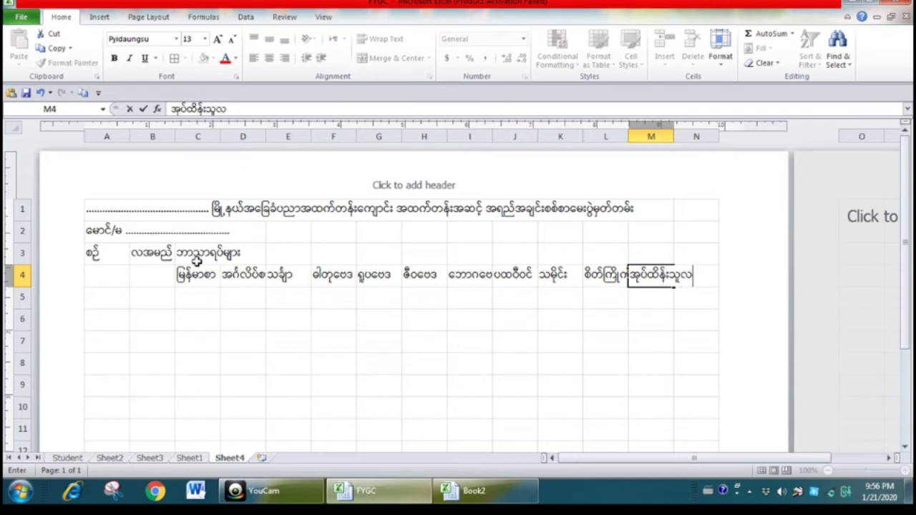
text(က်မှတ်)
key(Tab)
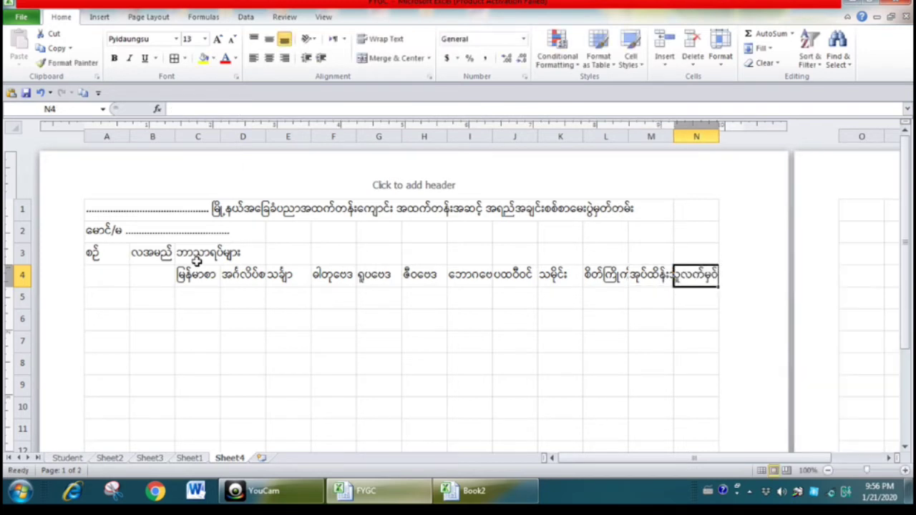
text(မ)
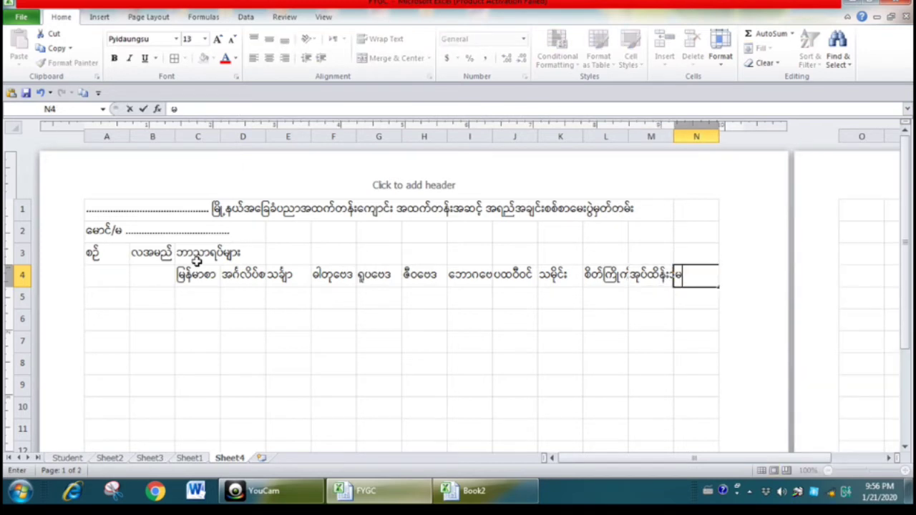
text(ှတ်ချက်)
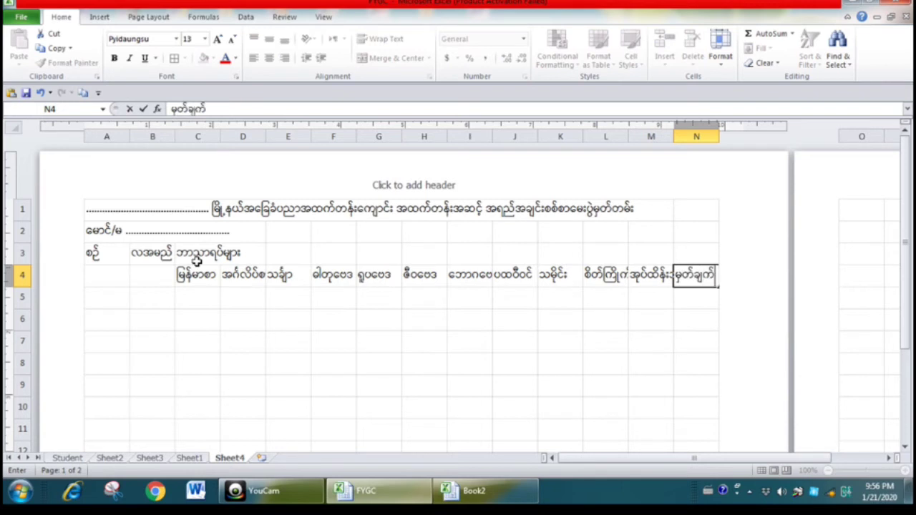
key(Escape)
double_click(644, 278)
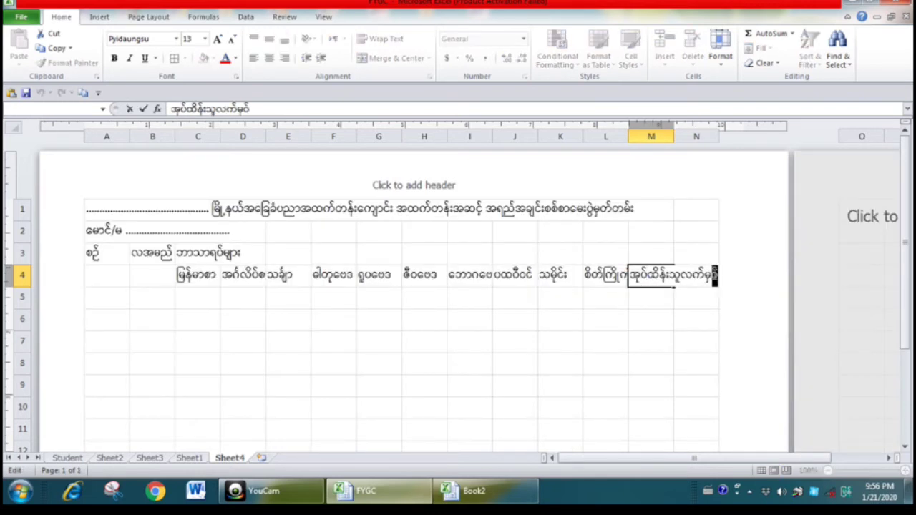
key(alt+Return)
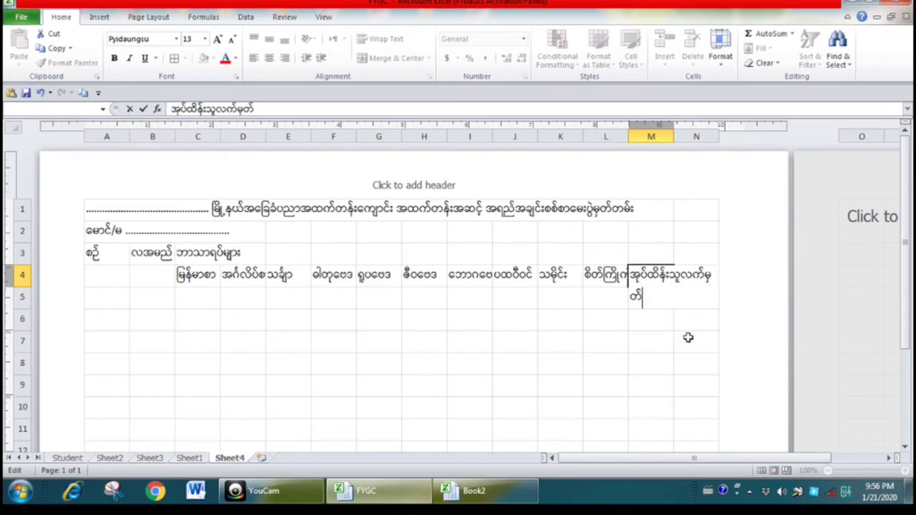
click(667, 356)
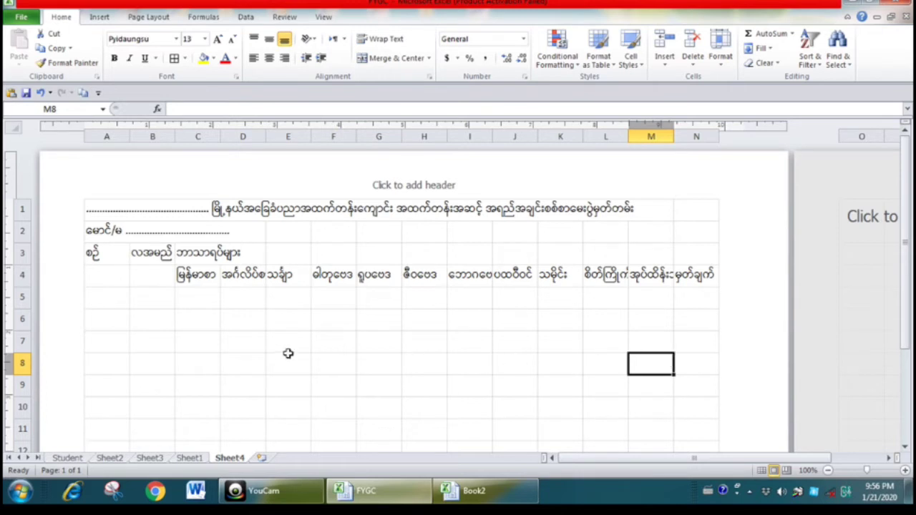
- Type the Burmese months June, July, August, September, October and December down B5–B10
click(151, 306)
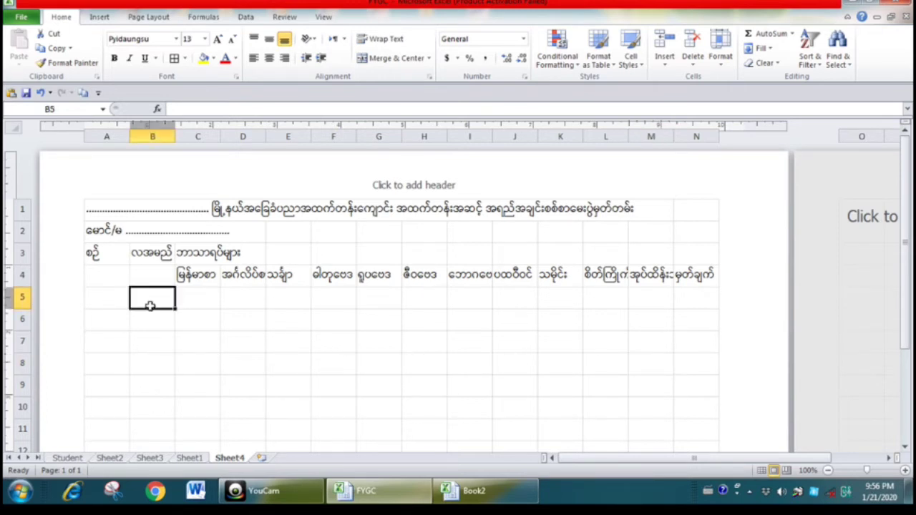
text(ဖ)
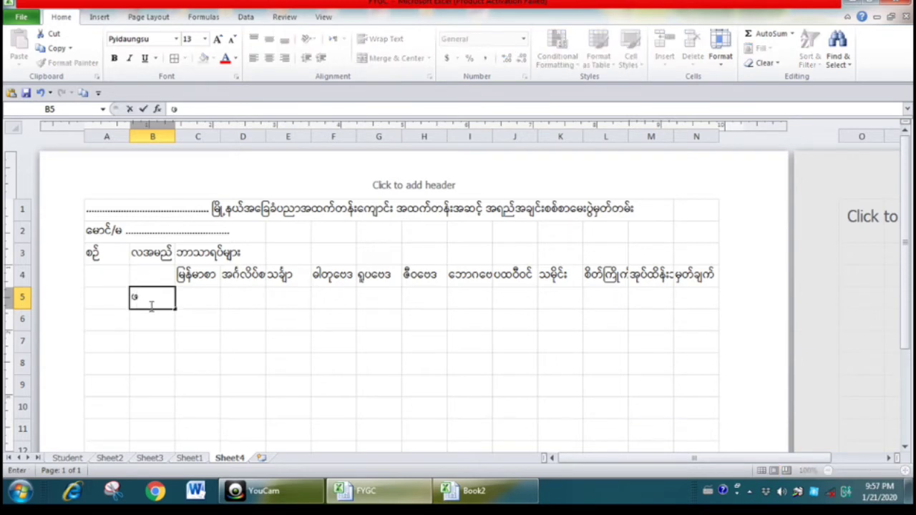
key(BackSpace)
text(ဇွန်)
text(လ)
key(Return)
text(ဇူလ)
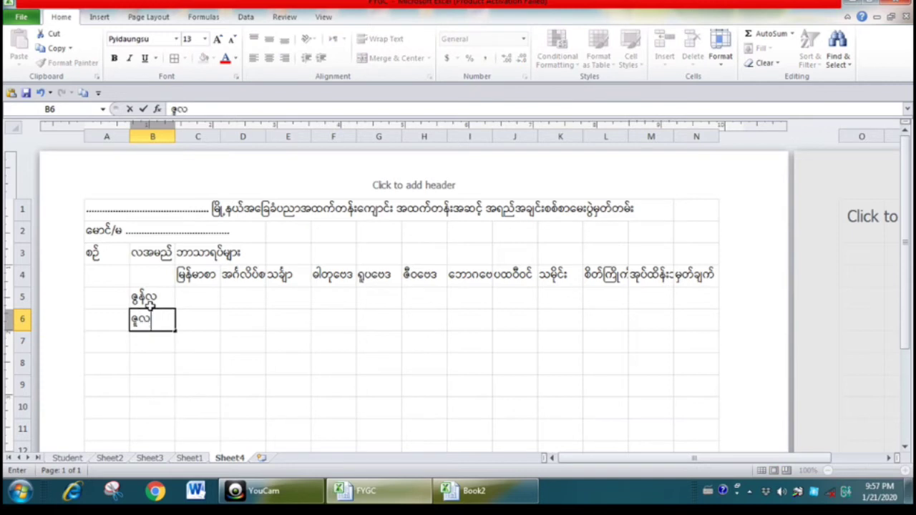
text(ိုင်လ)
key(Return)
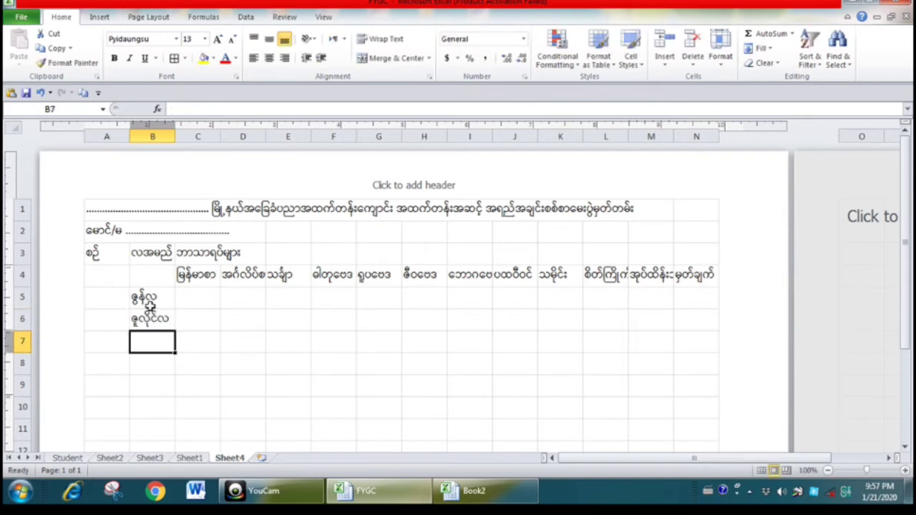
text(ဩဂ)
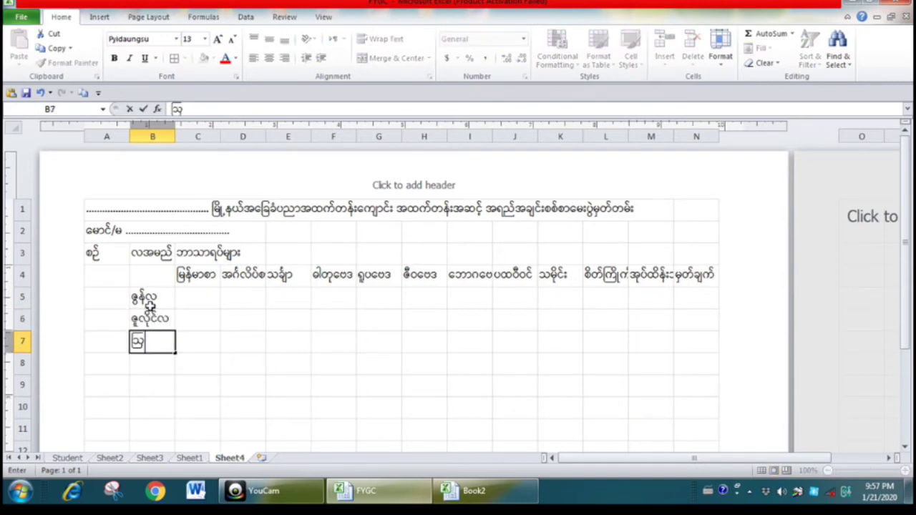
text(ုတ်လ)
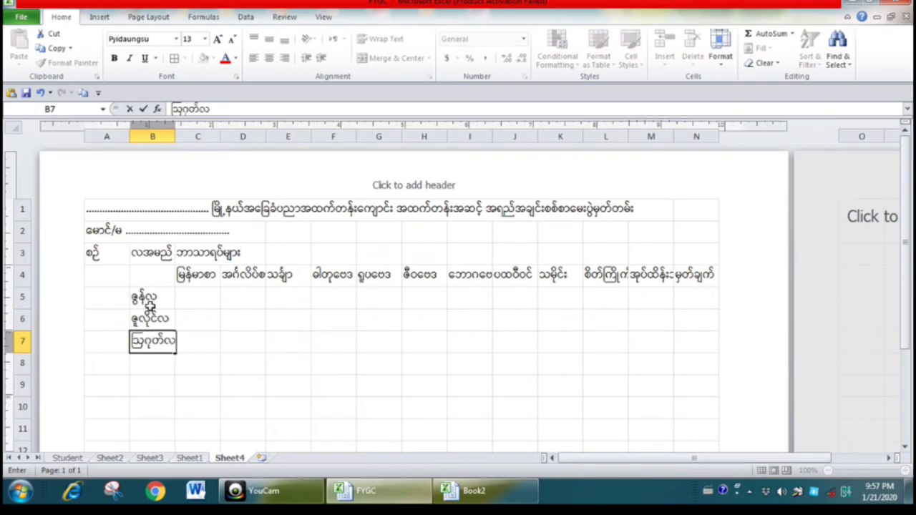
key(Return)
text(စက်တင်ဘာ)
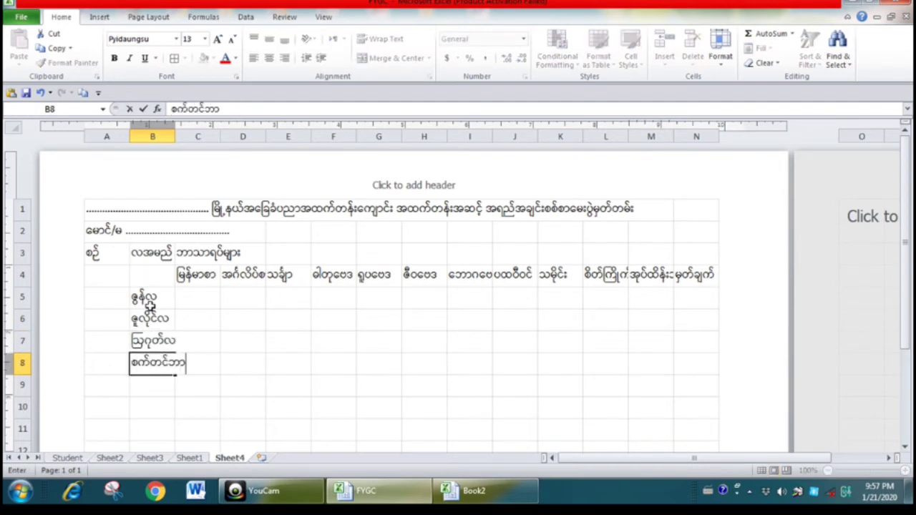
text(လ)
key(Return)
text(ေအာက်တို)
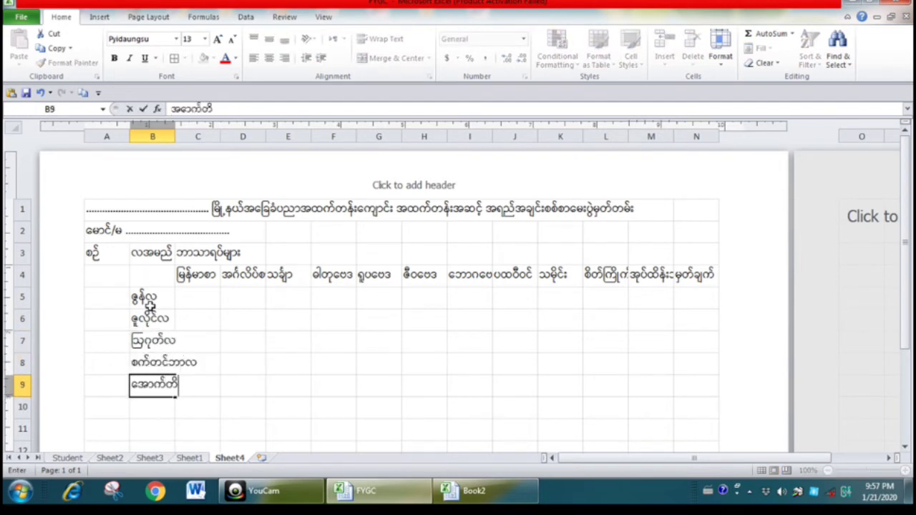
text(ဘာလ)
key(Return)
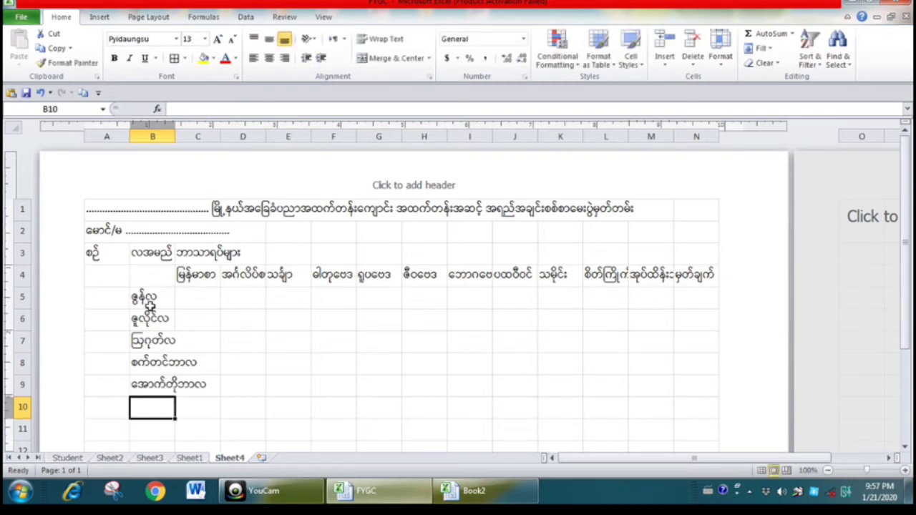
text(ဒီဇင်ဘာလ)
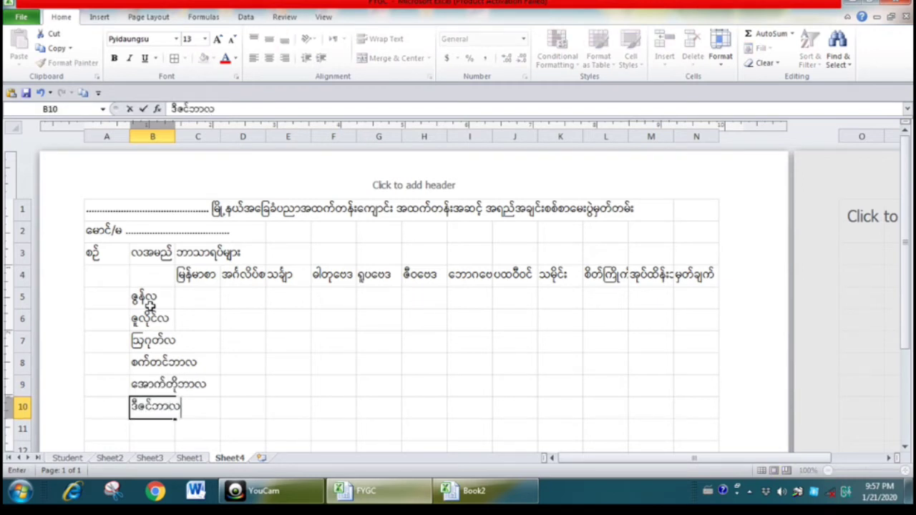
key(Return)
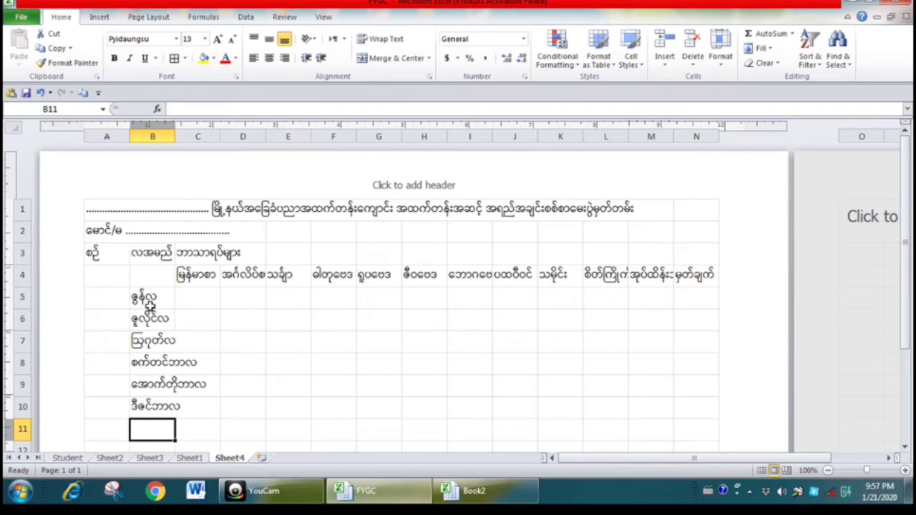
- Move December to B11, add November in B10, then January and February in B12–B13
click(136, 413)
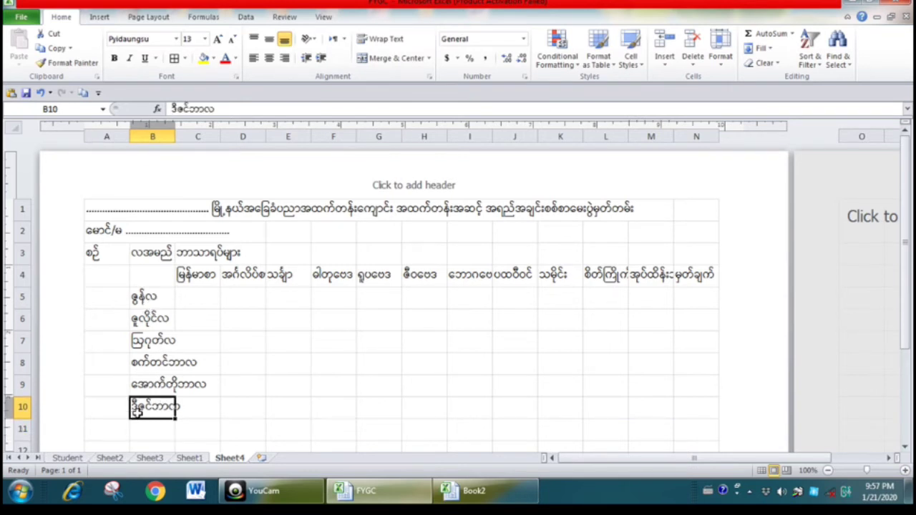
key(ctrl+c)
click(152, 427)
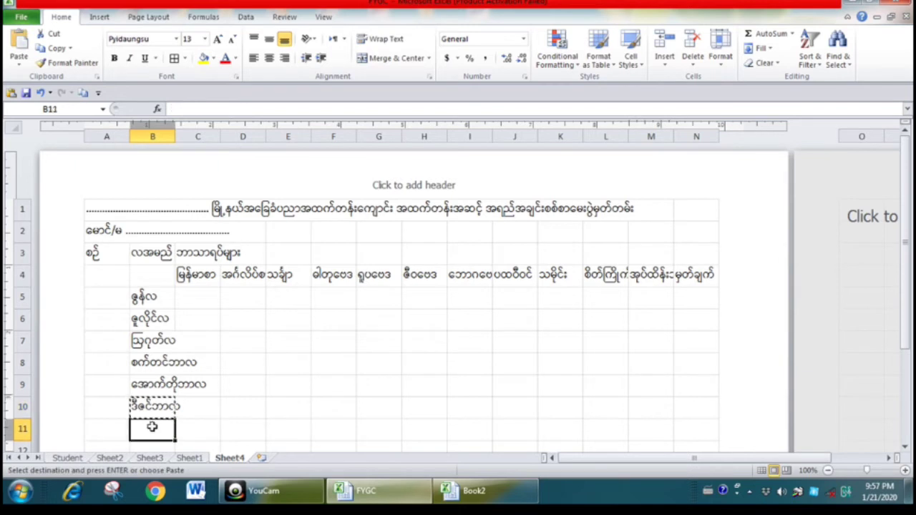
key(Return)
click(154, 411)
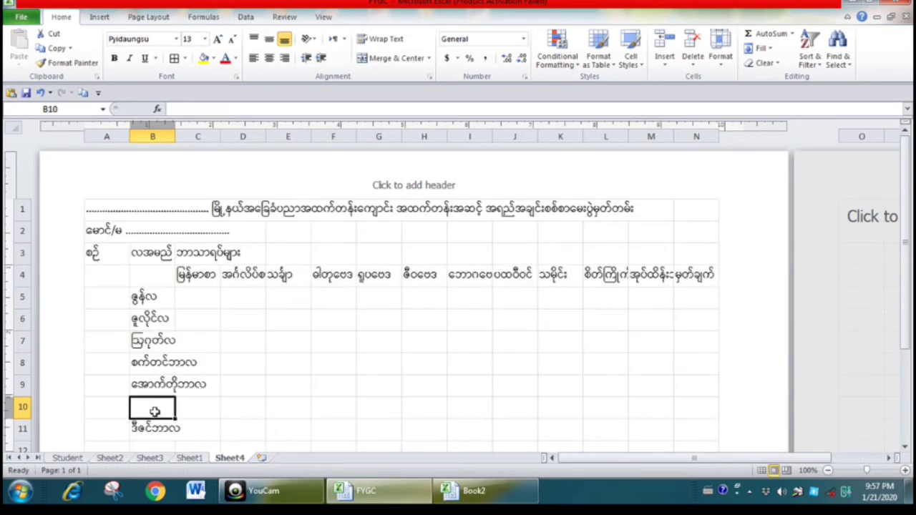
text(နိုဝင်ဘာလ)
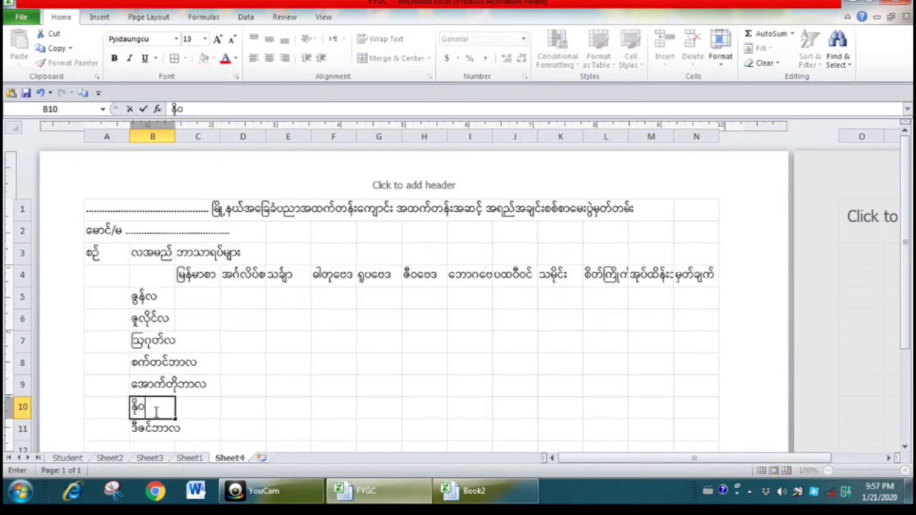
key(Return)
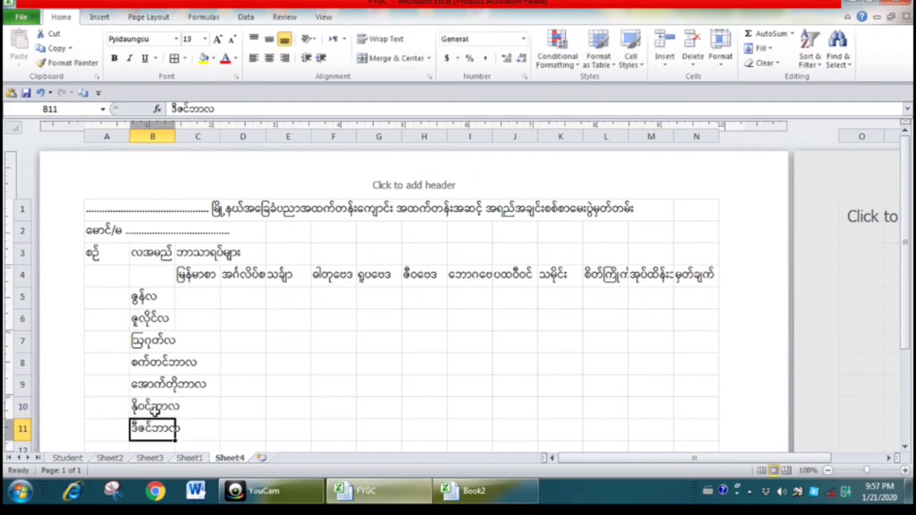
key(Return)
text(ဇန်န)
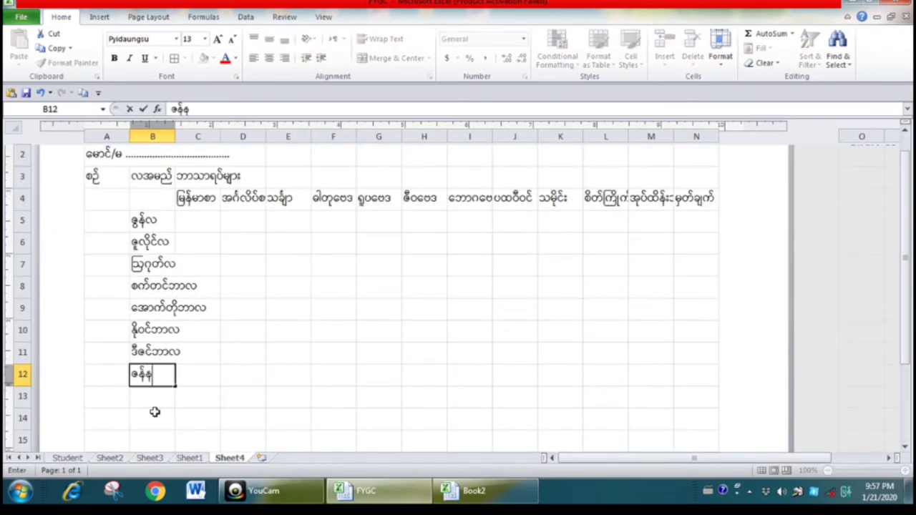
text(ဝါရီလ)
key(Return)
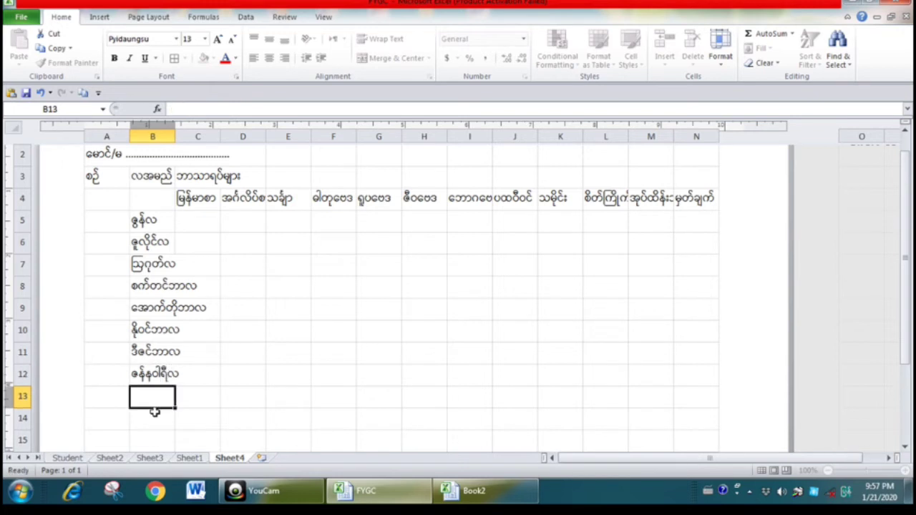
text(ဖေဖော်)
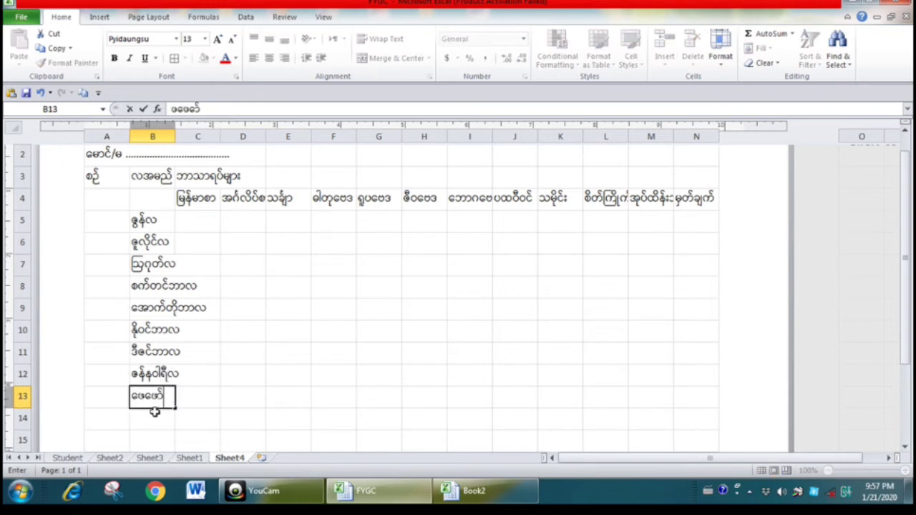
text(ဝါရီလ)
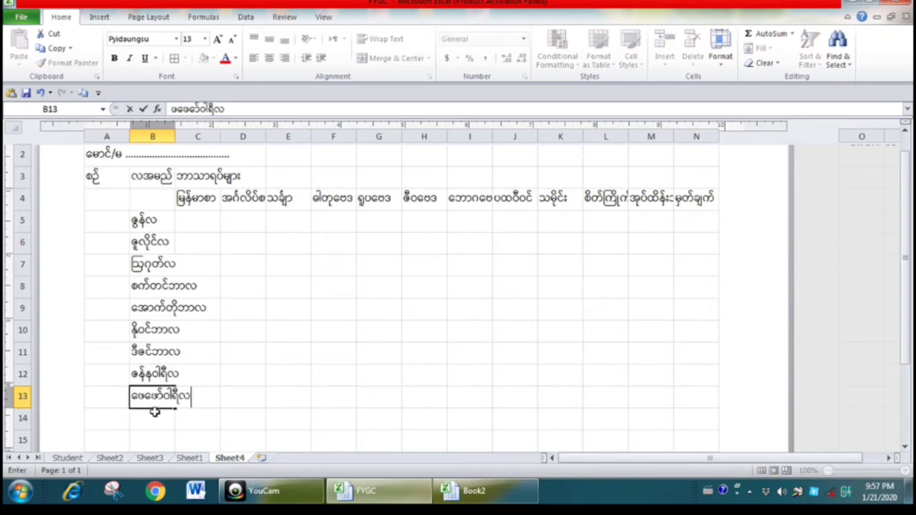
scroll(155, 411, up, 2)
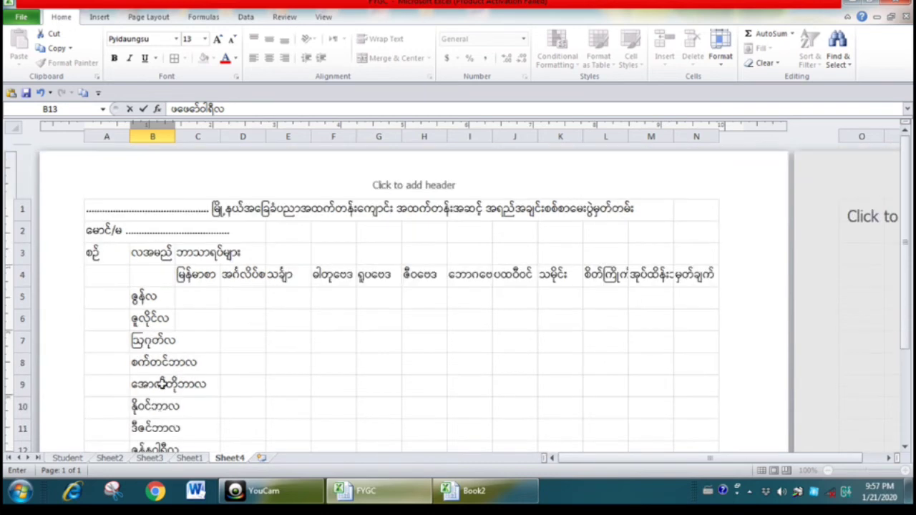
- Type ၁ and ၂ into A5 and A6 to start the student numbering
click(111, 297)
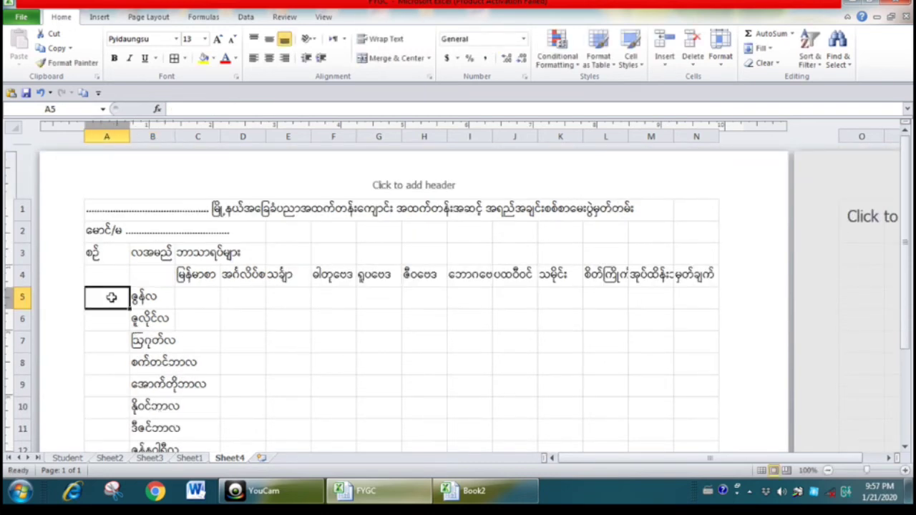
text(၁)
key(Return)
text(၂)
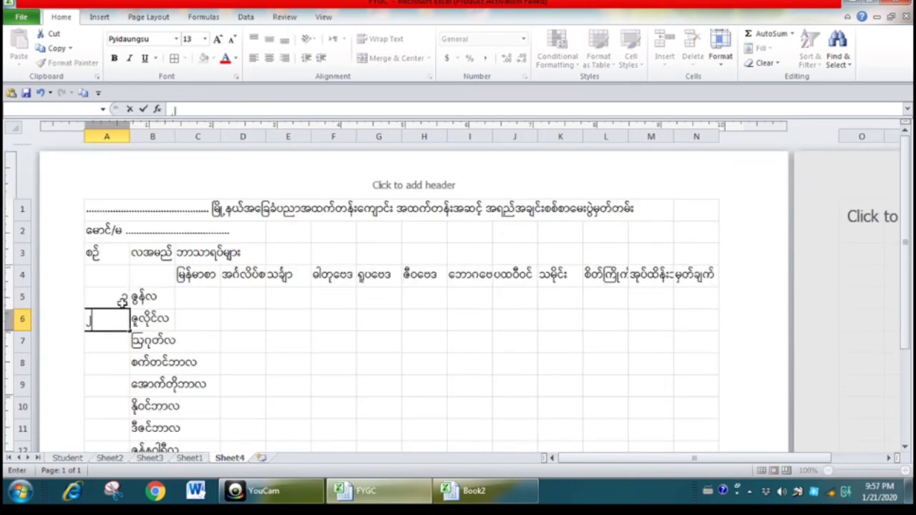
key(Return)
- Extend the numbering series through A13 and narrow column A to about 0.48 inches
drag(118, 300, 124, 408)
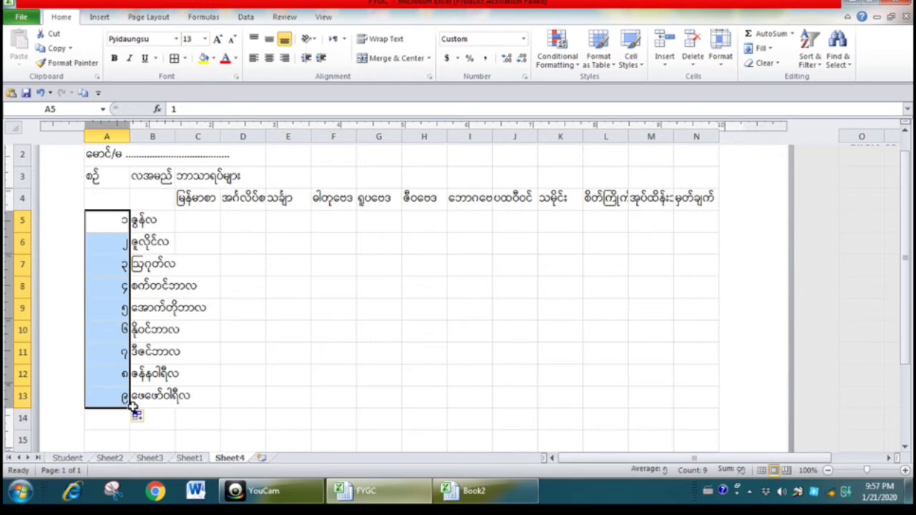
scroll(134, 406, down, 2)
scroll(133, 407, up, 1)
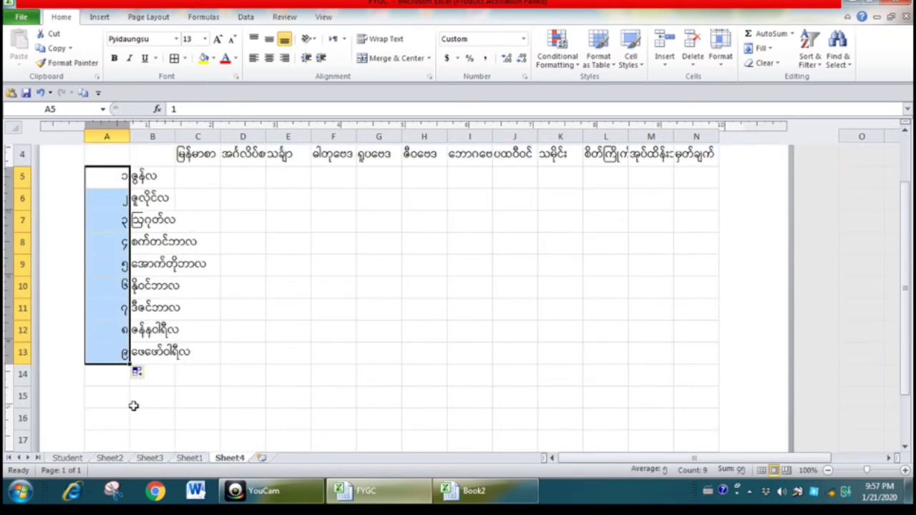
scroll(131, 403, up, 2)
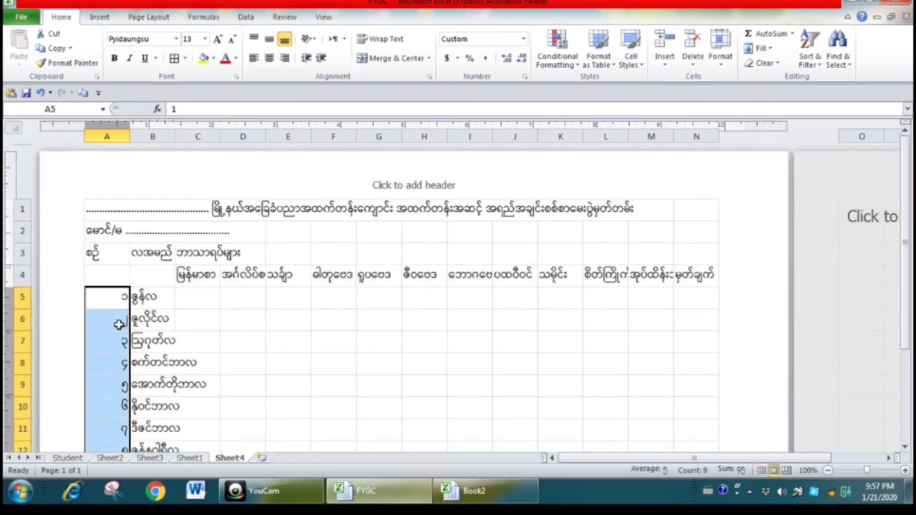
click(208, 318)
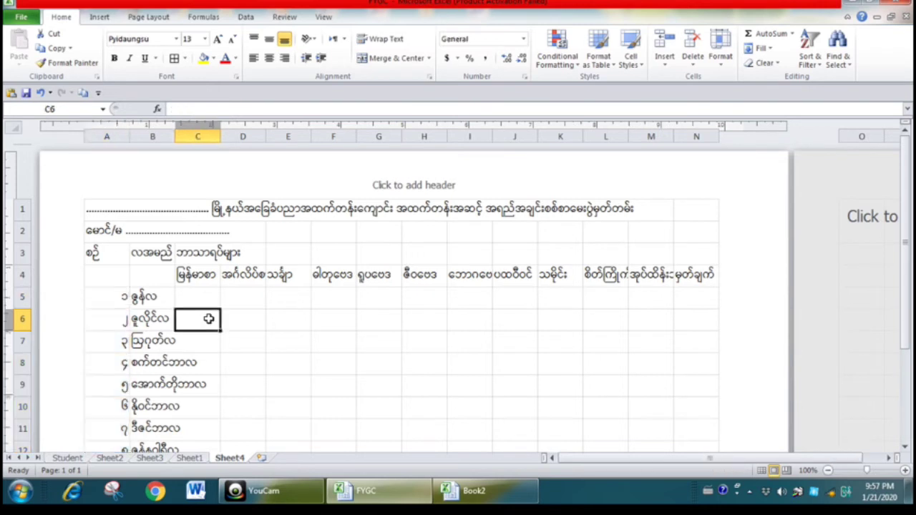
mouse_move(129, 136)
mouse_down()
mouse_move(112, 140)
mouse_move(202, 143)
mouse_up()
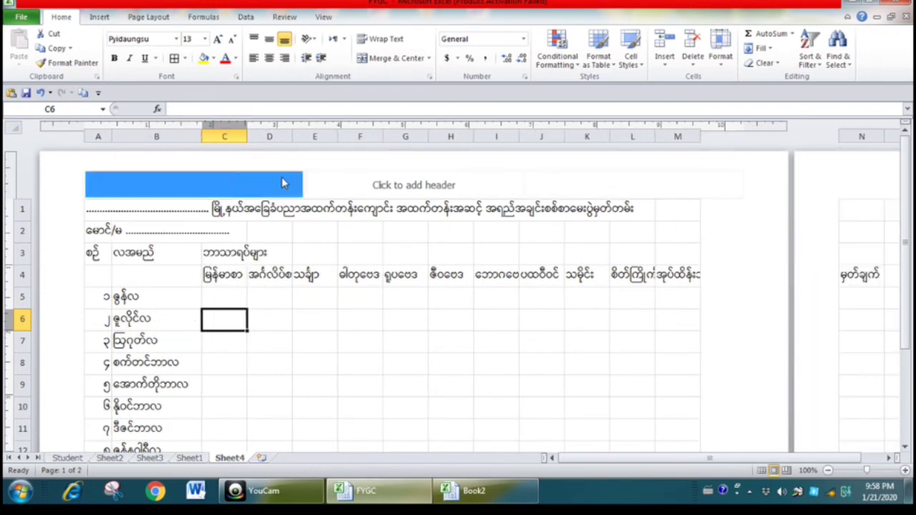
- Merge and centre C3:L3 and align the subjects heading to the middle vertically
drag(215, 252, 623, 261)
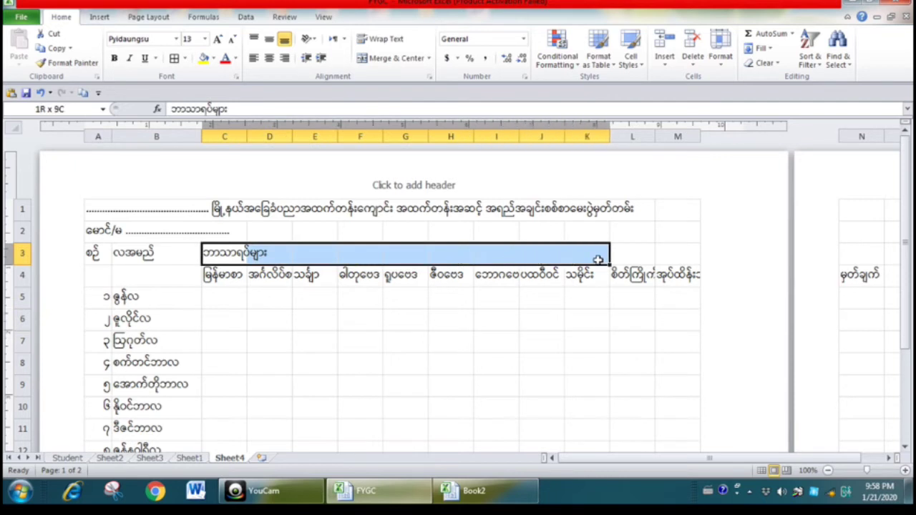
click(396, 58)
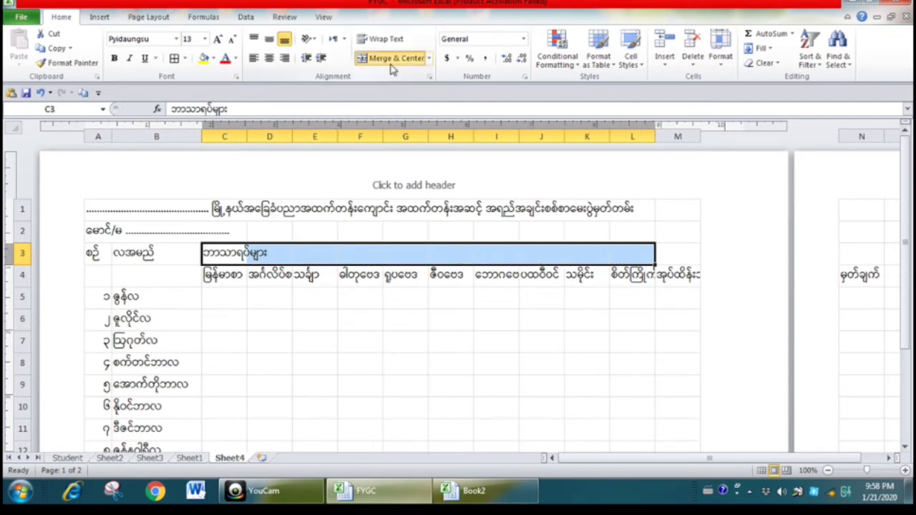
click(269, 38)
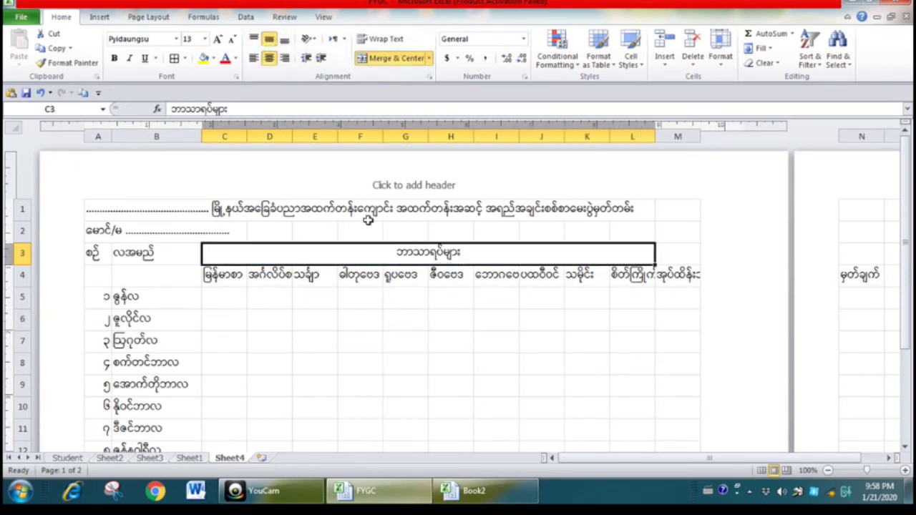
mouse_move(229, 280)
mouse_down()
mouse_move(267, 282)
mouse_move(214, 290)
mouse_up()
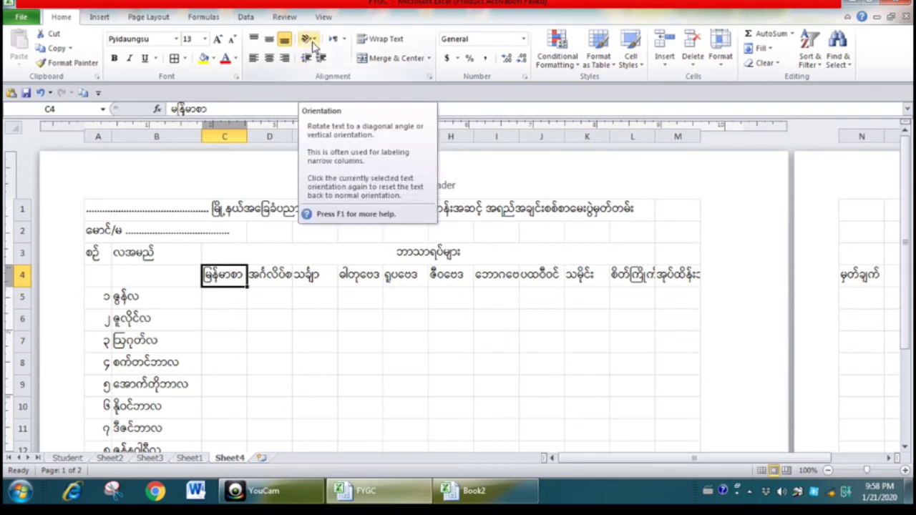
- Rotate the C4:L4 subject headers so they read vertically upward
click(314, 40)
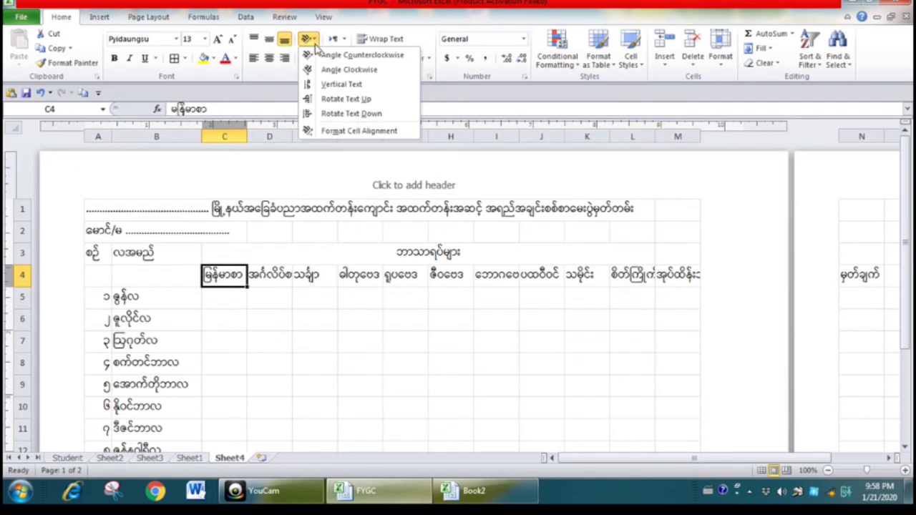
click(322, 60)
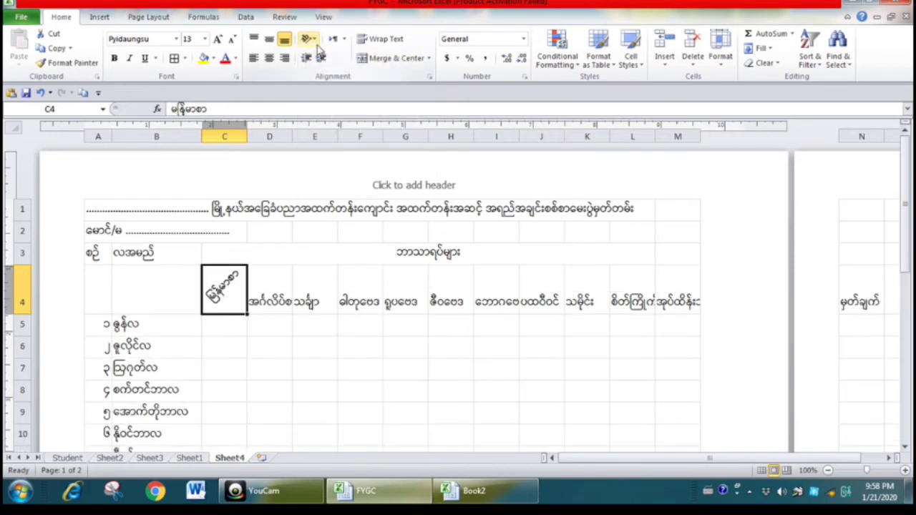
click(312, 40)
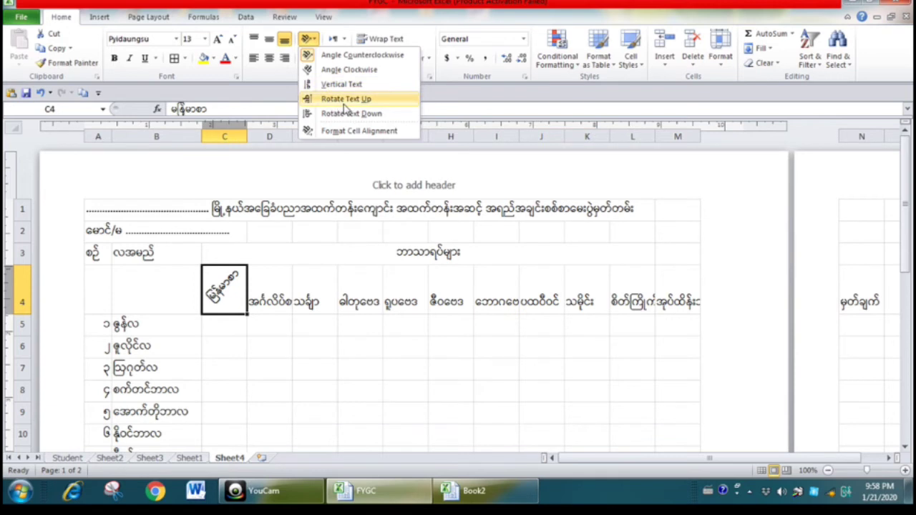
click(343, 101)
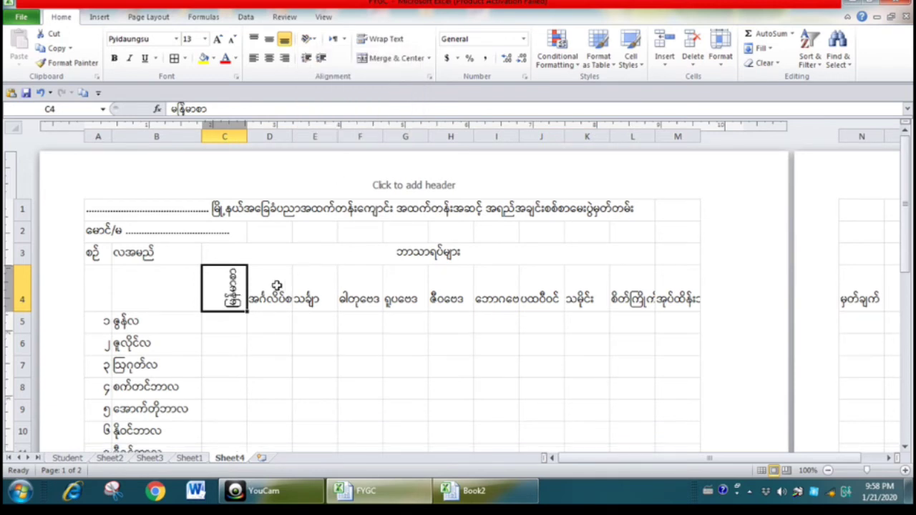
click(290, 289)
drag(292, 288, 634, 299)
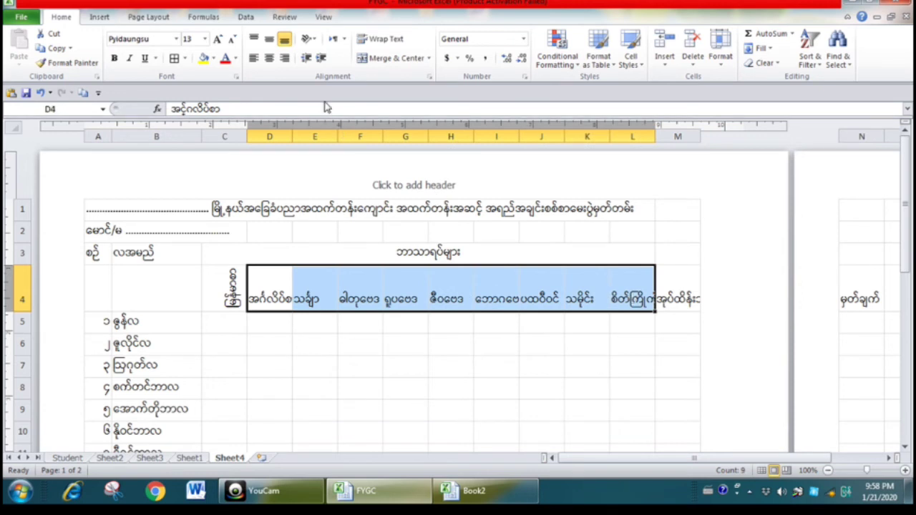
click(307, 38)
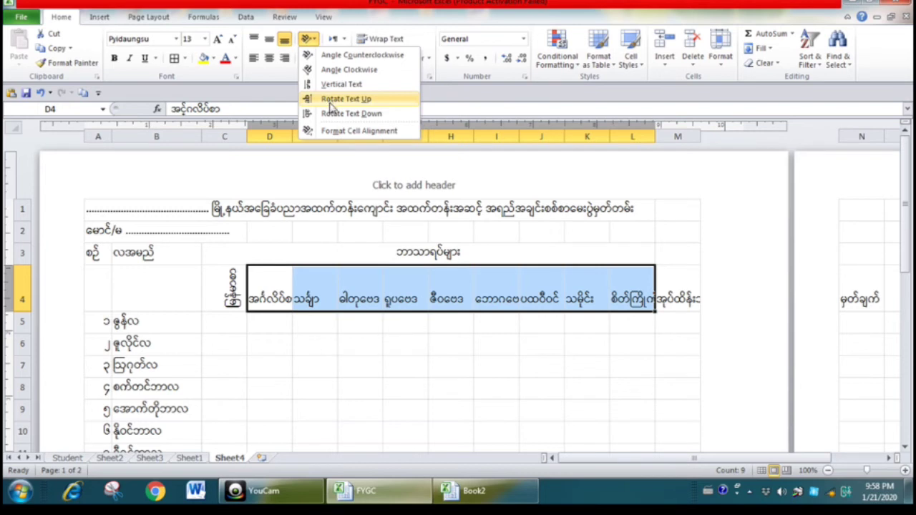
click(335, 100)
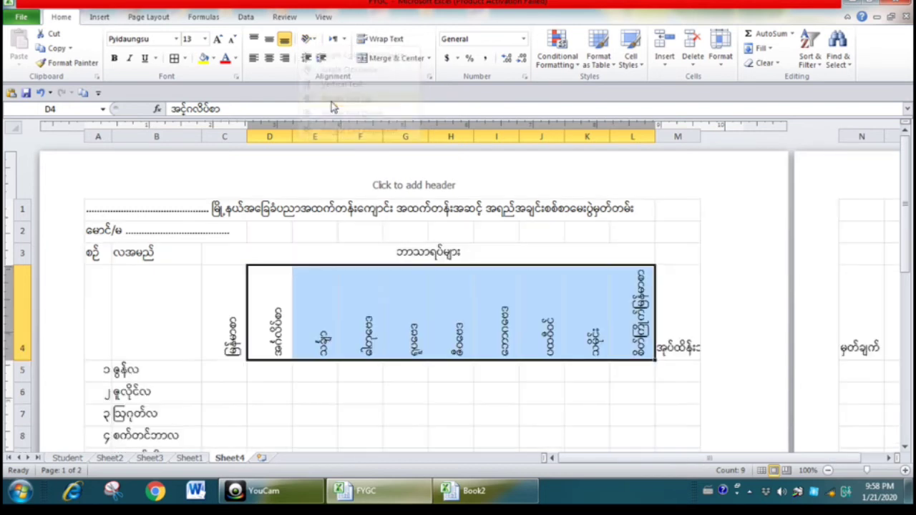
click(524, 389)
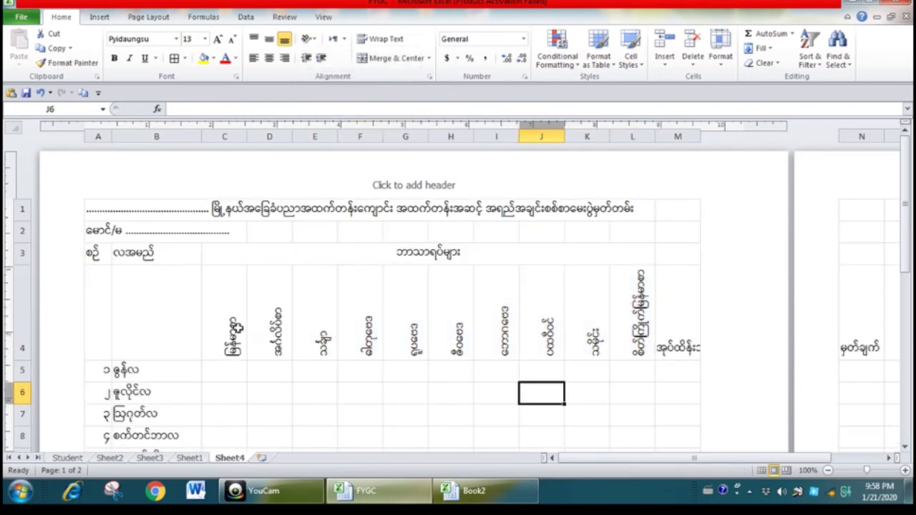
- Centre the C4:L4 subject headers both horizontally and vertically
drag(222, 328, 623, 330)
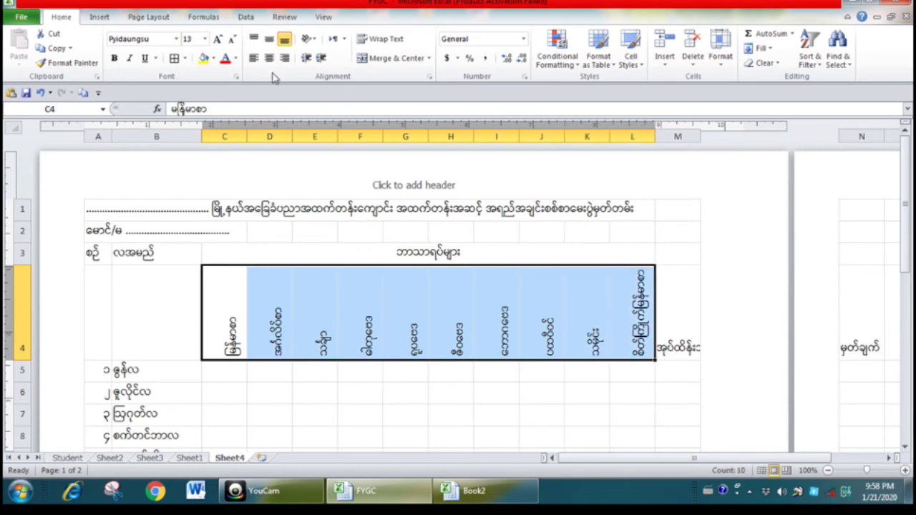
click(269, 58)
click(269, 39)
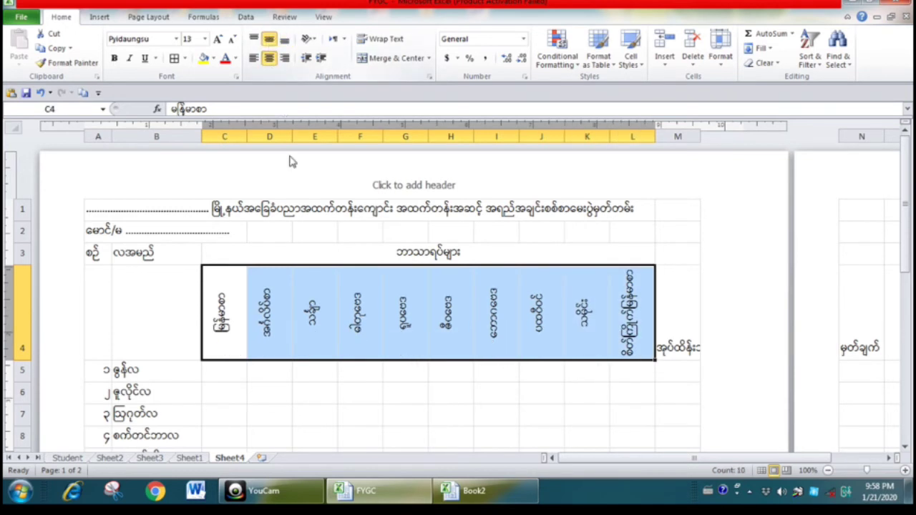
- Make columns C–L an equal 0.61 inches, widen column M and pull in the right margin
drag(228, 138, 630, 139)
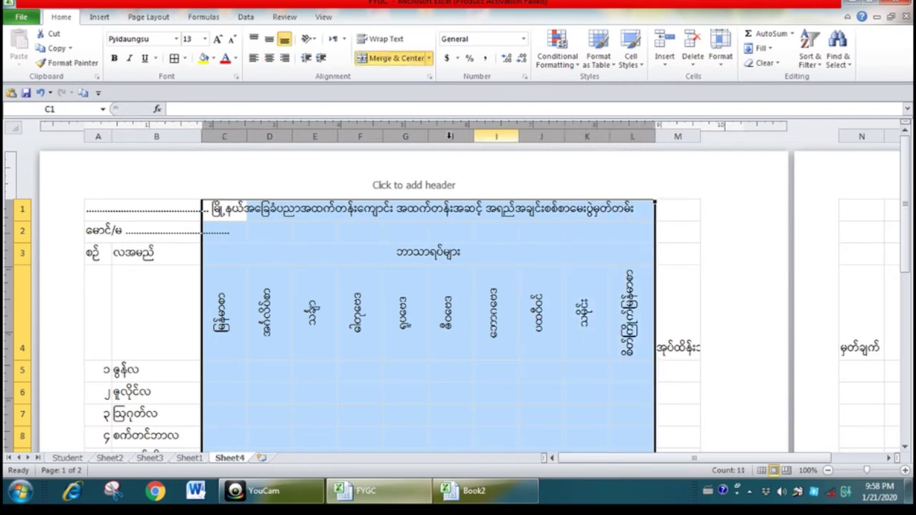
drag(244, 132, 242, 139)
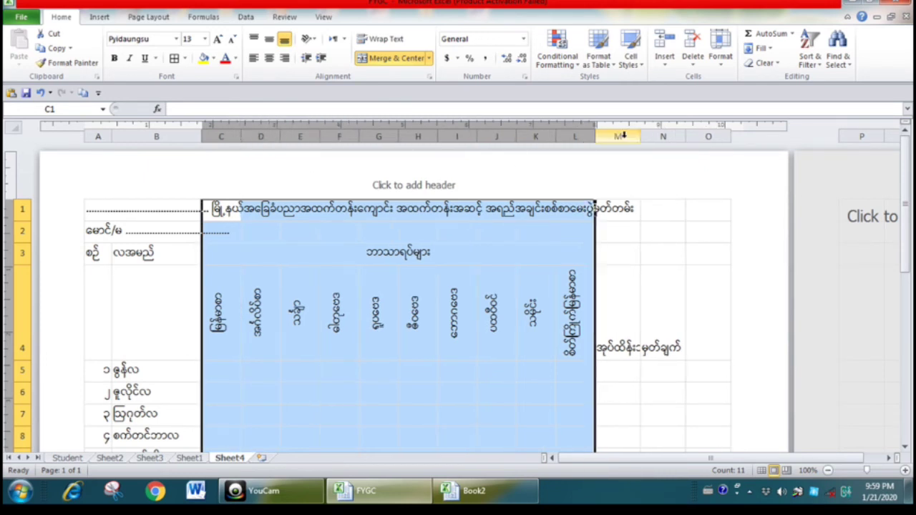
drag(640, 138, 675, 142)
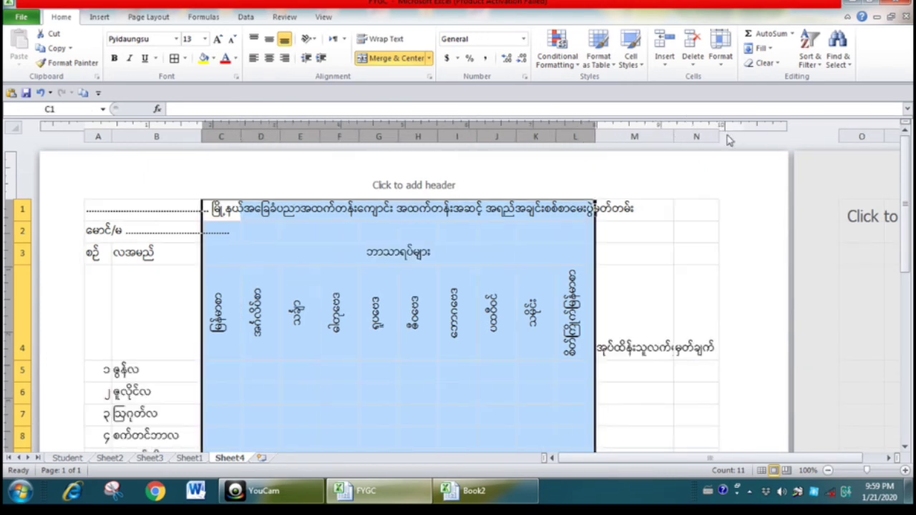
drag(742, 127, 760, 129)
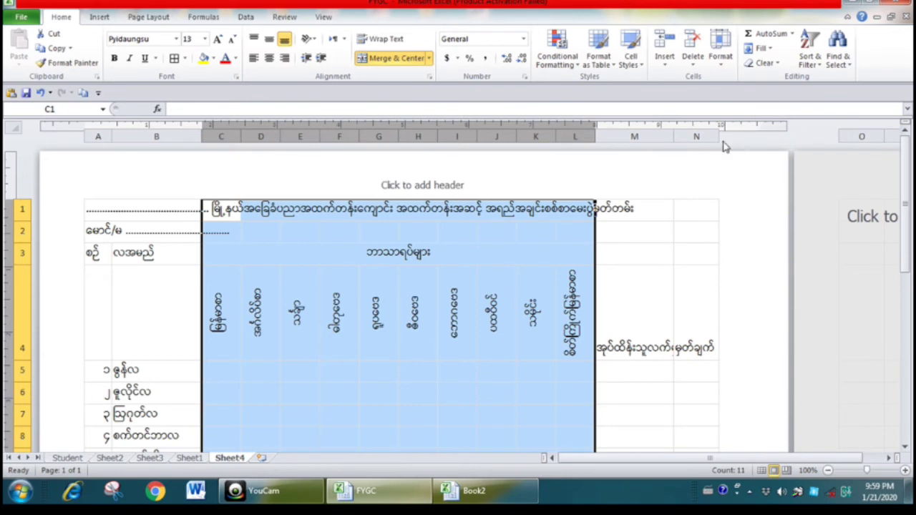
double_click(653, 353)
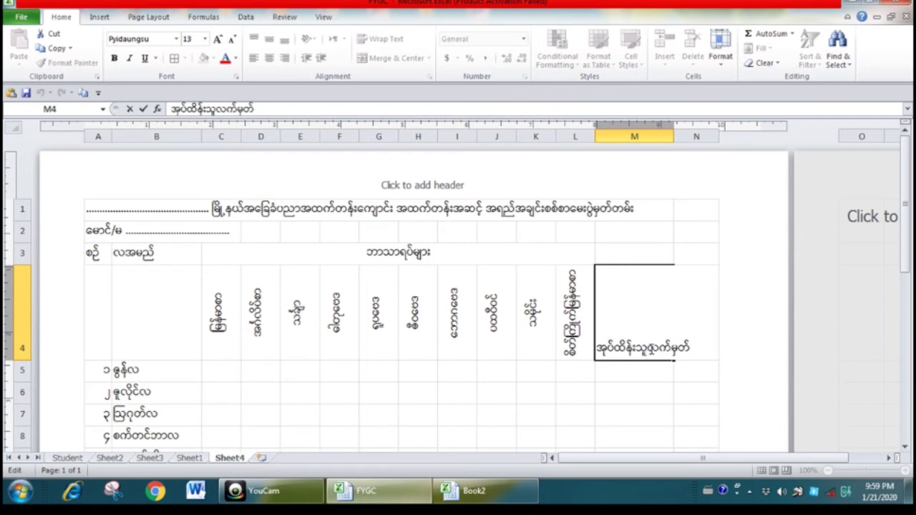
- Break the M4 heading onto two lines, then merge A3:A4 and B3:B4 and centre them vertically
key(alt+Return)
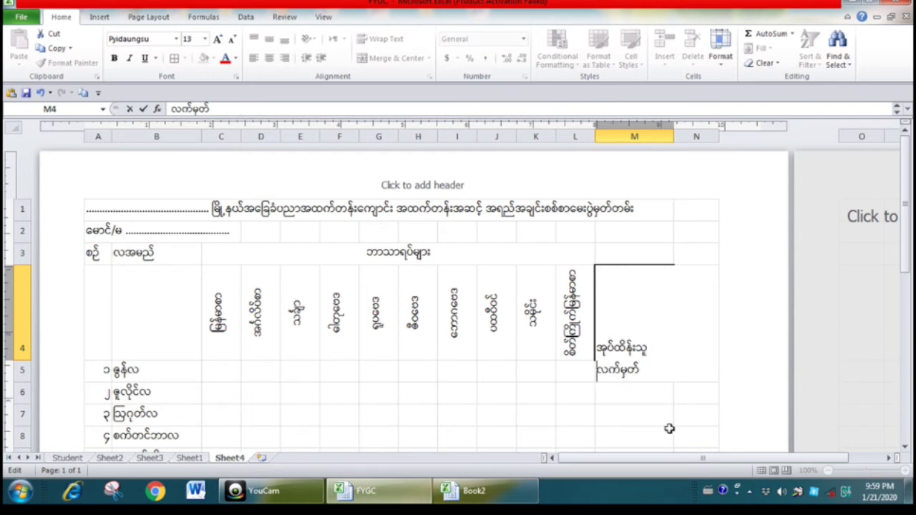
click(669, 430)
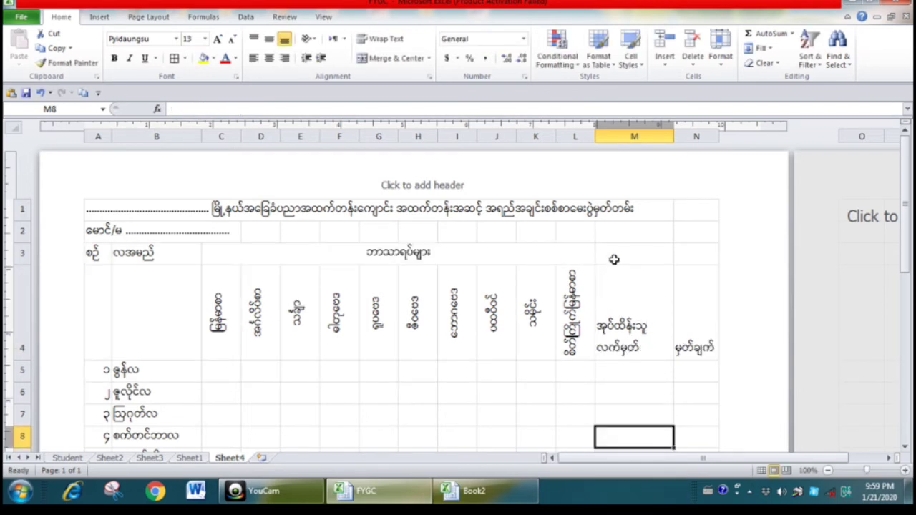
drag(186, 260, 174, 304)
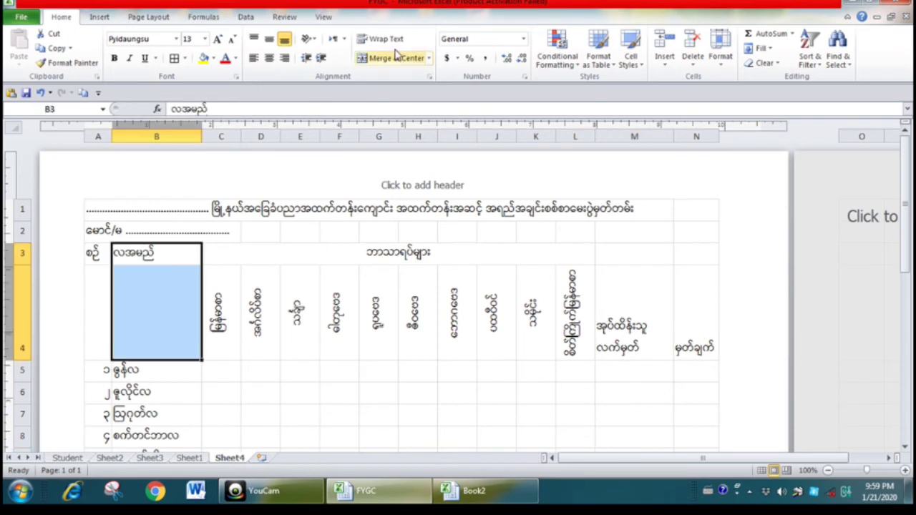
click(393, 58)
mouse_move(100, 252)
mouse_down()
mouse_move(92, 296)
mouse_move(172, 305)
mouse_up()
click(395, 58)
click(270, 40)
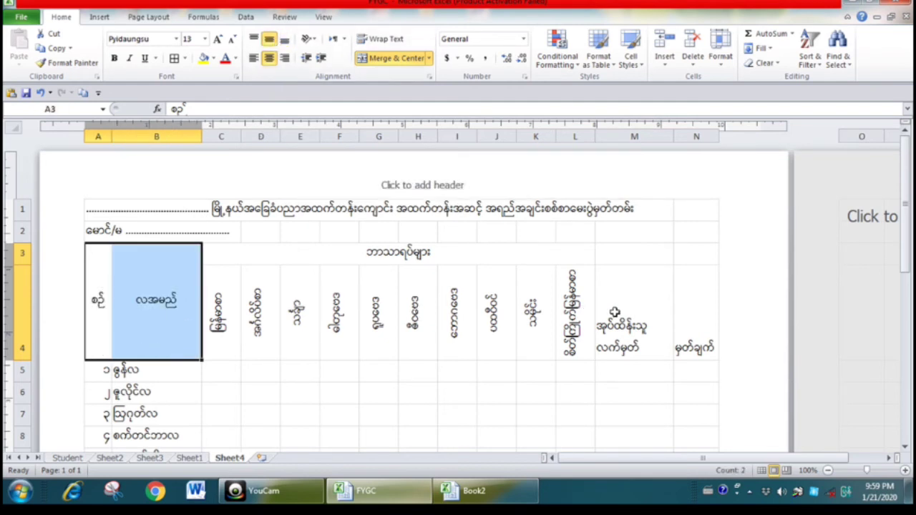
- Merge M3:M4 and N3:N4 for the signature and remarks headings, wrapped and middle-aligned
drag(620, 259, 620, 315)
click(393, 58)
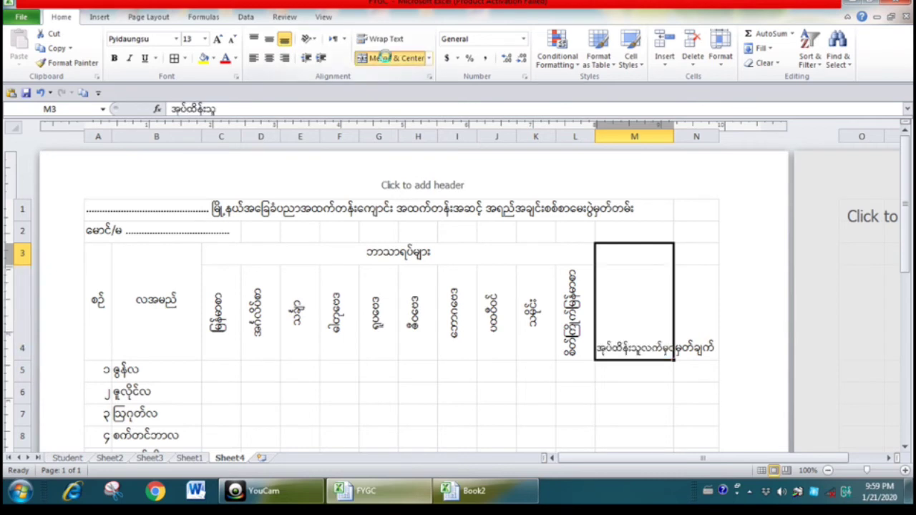
click(383, 38)
drag(701, 252, 705, 294)
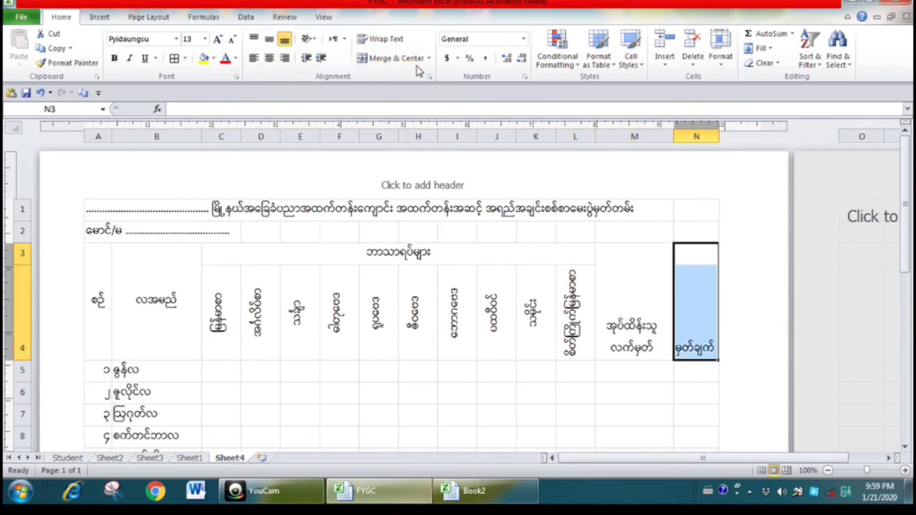
click(392, 58)
drag(624, 315, 685, 321)
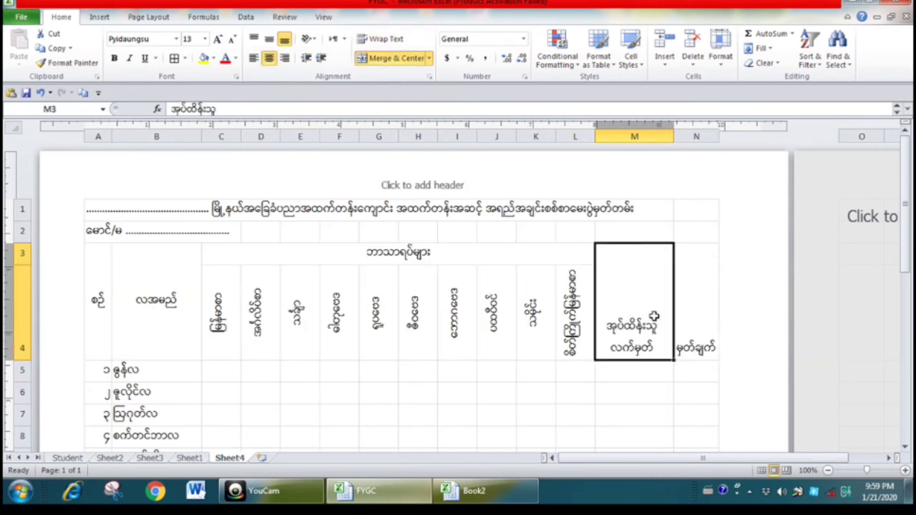
click(383, 39)
click(270, 42)
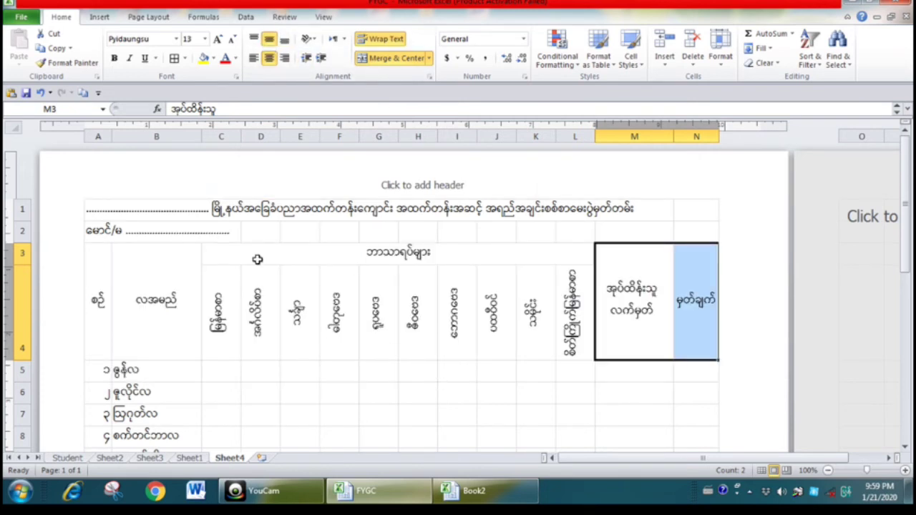
- Merge and centre the title across A1:N1 and enter the dotted '....တန်း' grade line in M2
mouse_move(107, 209)
mouse_down()
mouse_move(525, 228)
mouse_move(695, 207)
mouse_up()
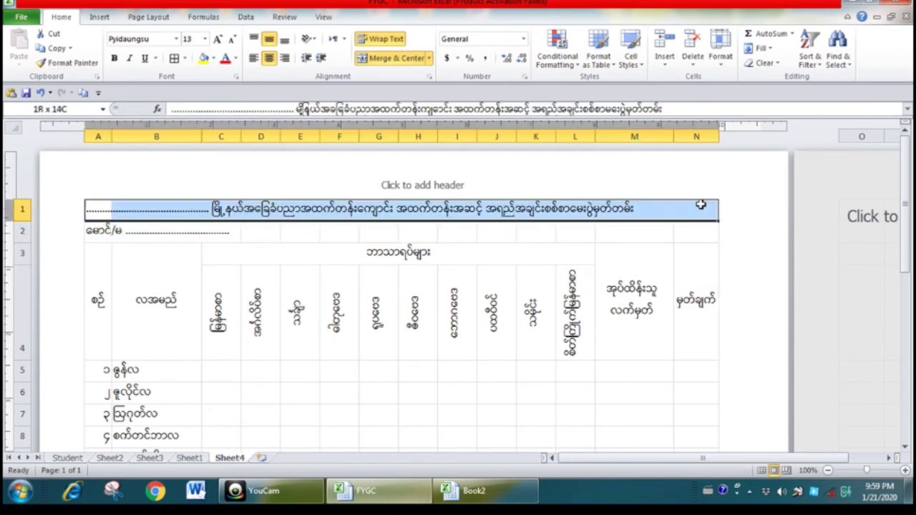
click(374, 61)
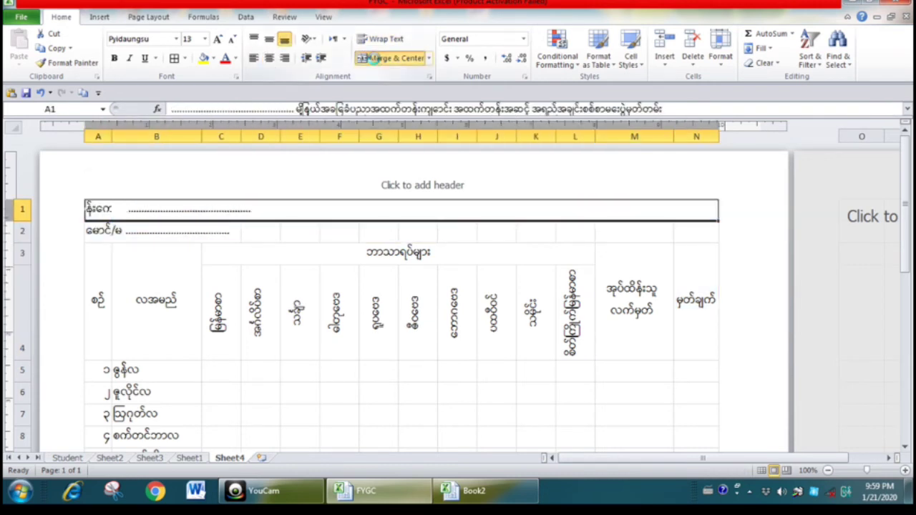
click(617, 237)
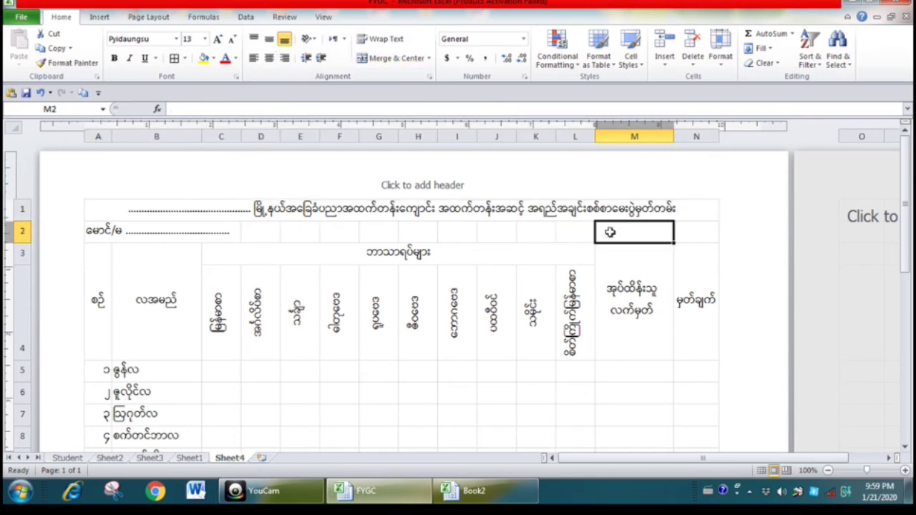
text(.........................)
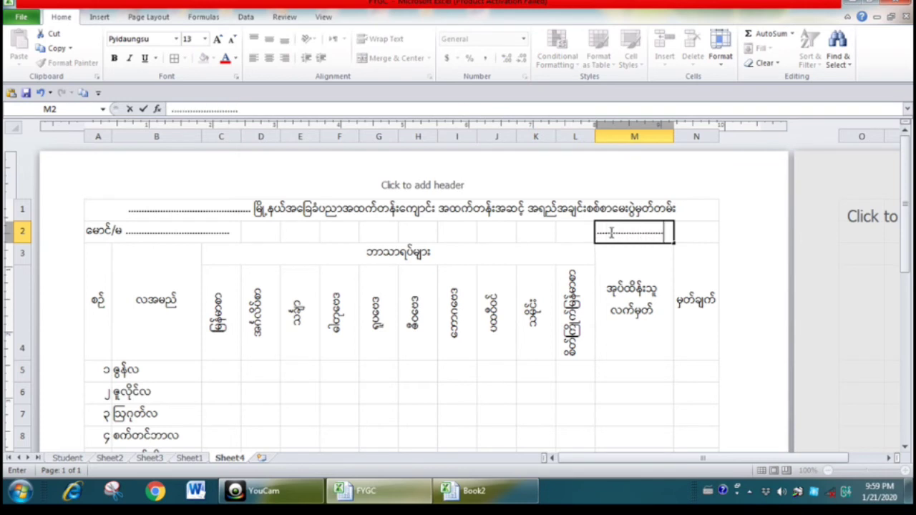
text(...........တန်း)
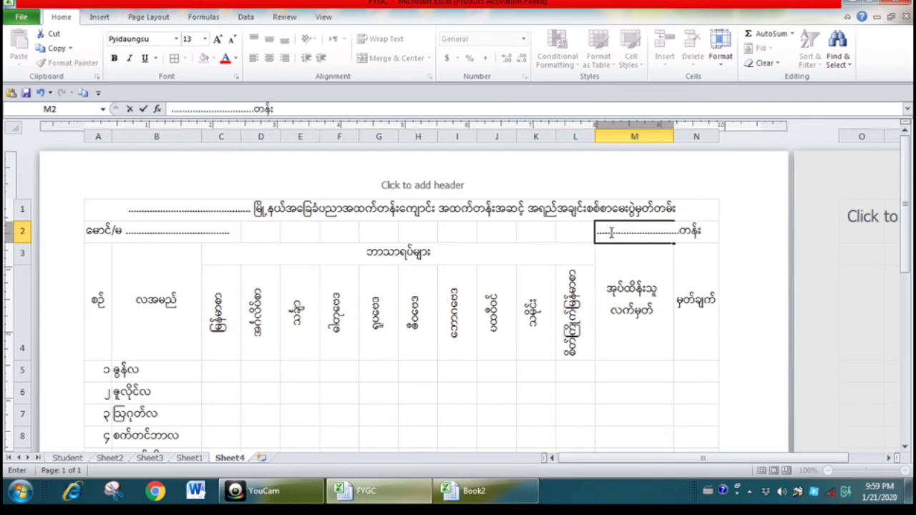
key(Return)
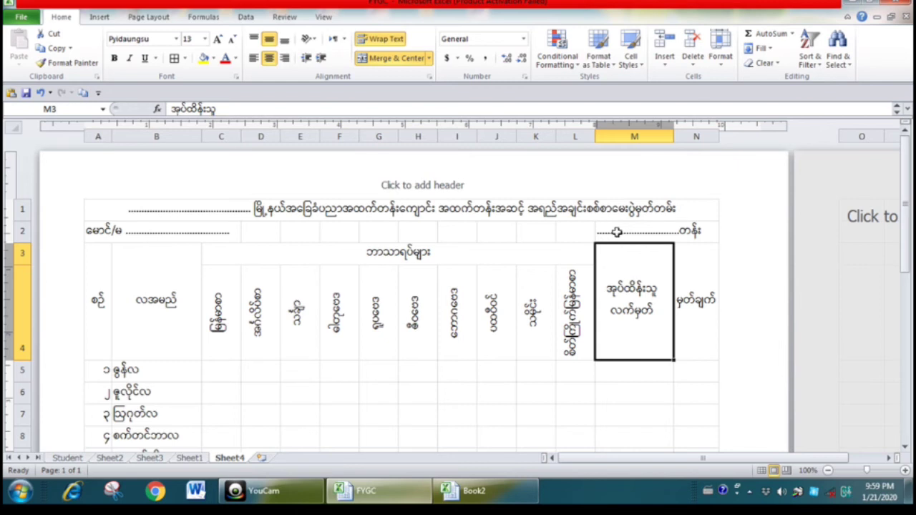
- Make heading rows 1 to 4 bold
drag(417, 207, 421, 268)
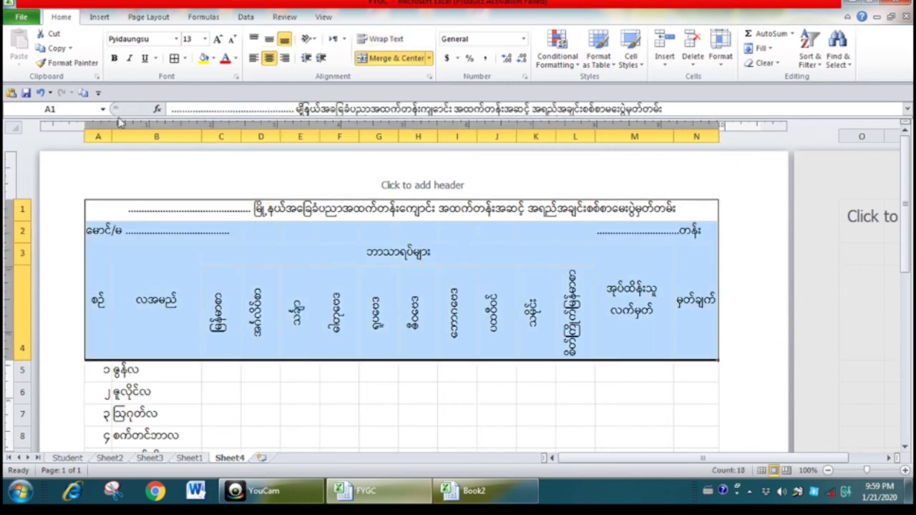
click(114, 58)
click(298, 346)
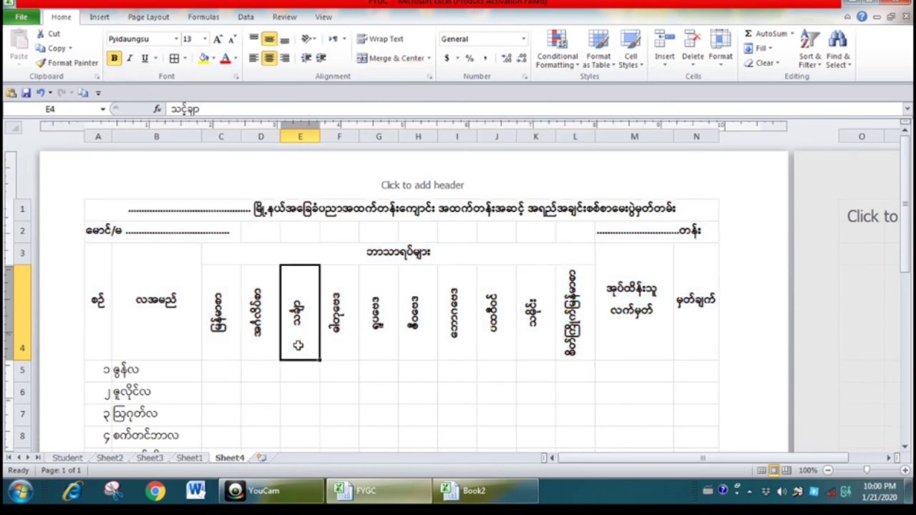
scroll(297, 346, down, 4)
scroll(149, 308, up, 2)
- Increase the height of student rows 5 to 13
click(22, 251)
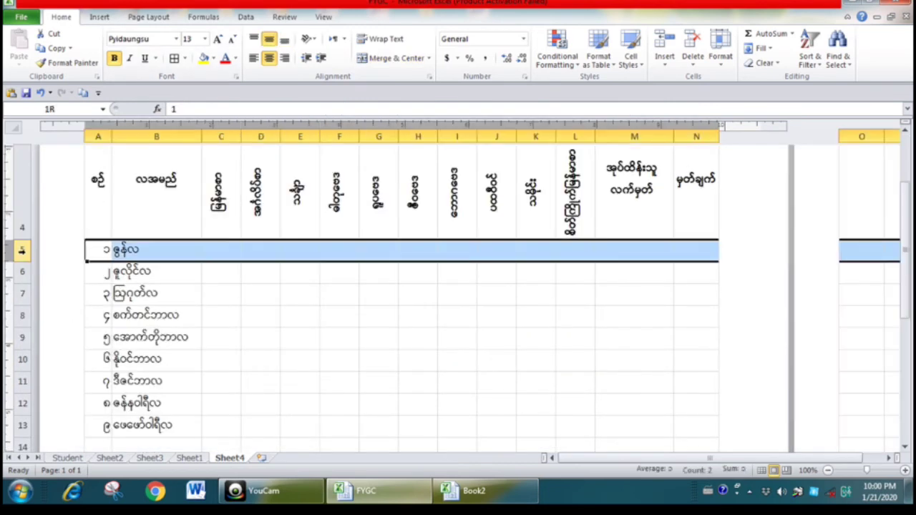
drag(22, 251, 22, 425)
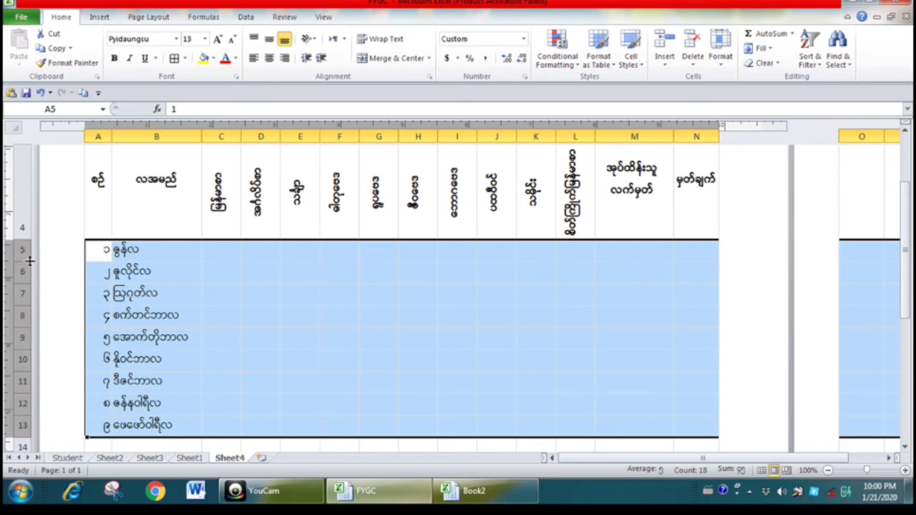
drag(29, 261, 29, 265)
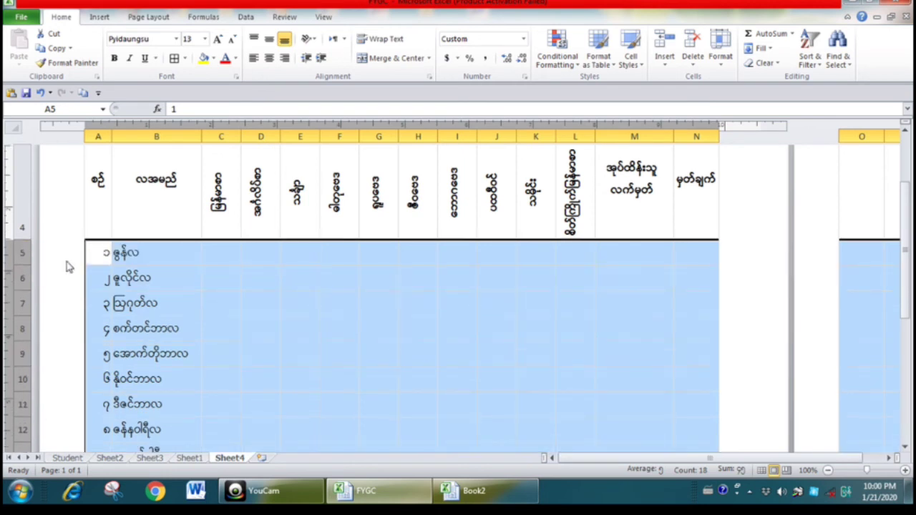
scroll(69, 266, down, 1)
scroll(74, 263, up, 1)
- Middle-align the entries, with names in B5:B13 left-aligned and numbers in A5:A13 right-aligned
mouse_move(123, 251)
mouse_down()
mouse_move(152, 430)
mouse_move(166, 365)
mouse_up()
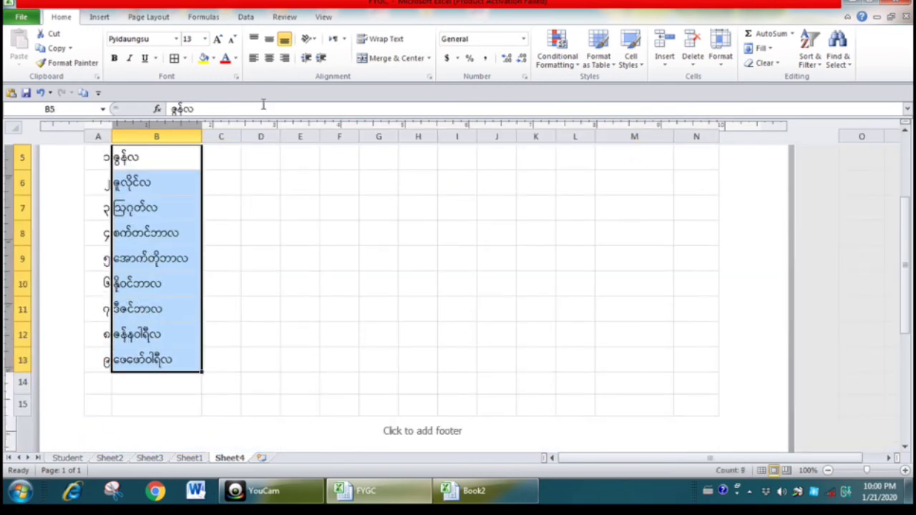
click(269, 42)
click(253, 58)
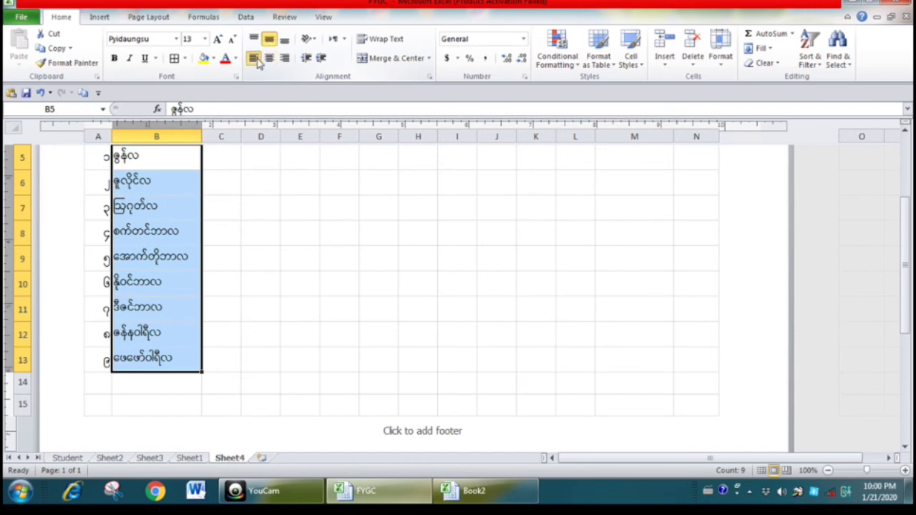
scroll(110, 351, up, 3)
mouse_move(106, 373)
mouse_down()
mouse_move(106, 408)
mouse_move(111, 357)
mouse_up()
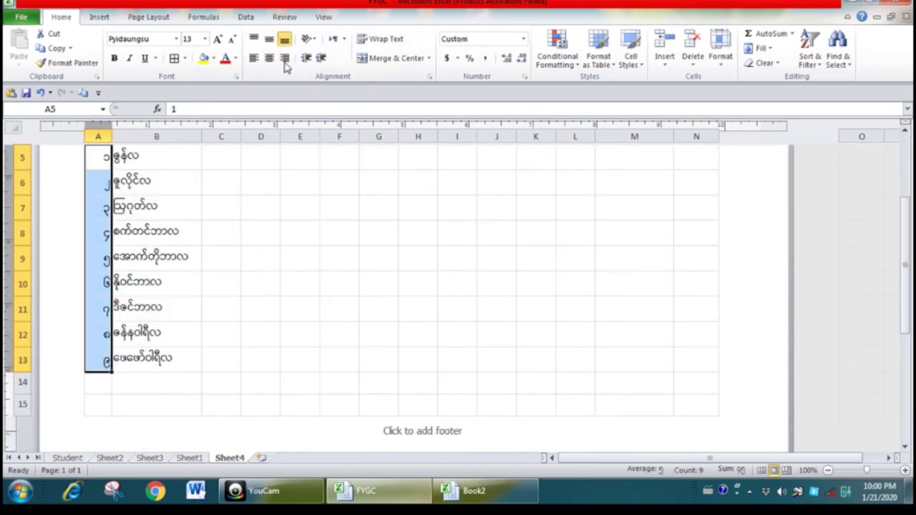
click(285, 58)
click(269, 39)
scroll(261, 208, up, 1)
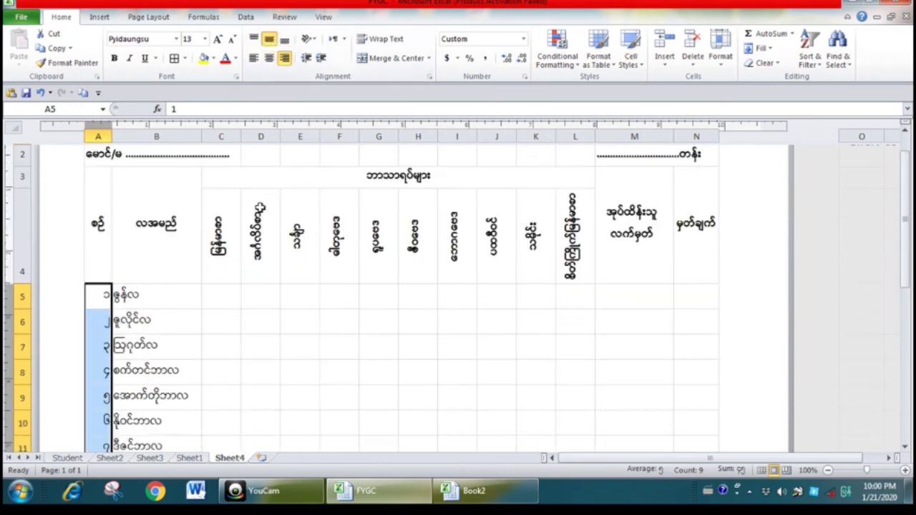
scroll(154, 268, up, 1)
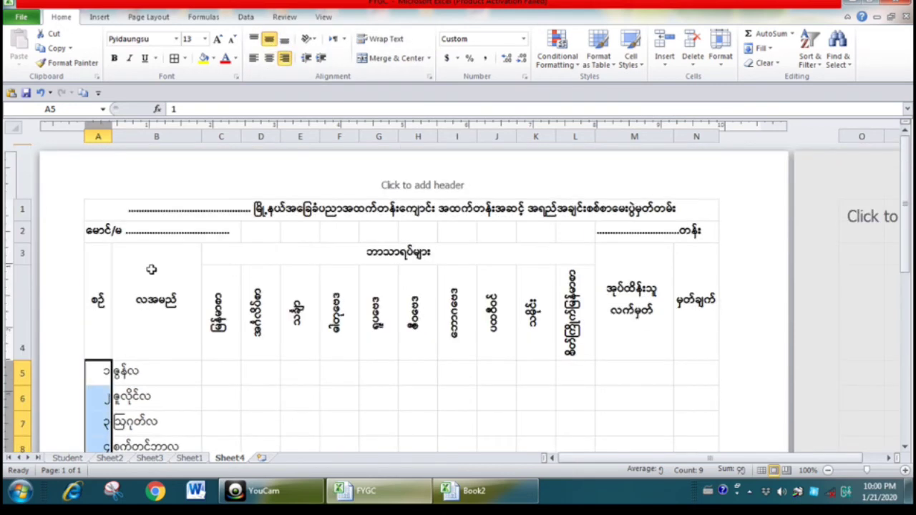
- Apply All Borders to the table range A3:N13
mouse_move(91, 272)
mouse_down()
mouse_move(679, 392)
mouse_move(692, 358)
mouse_up()
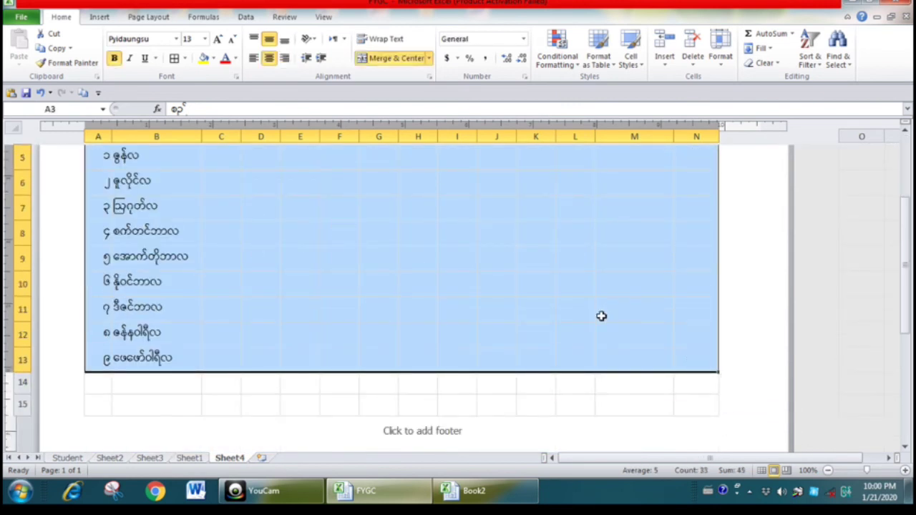
click(186, 60)
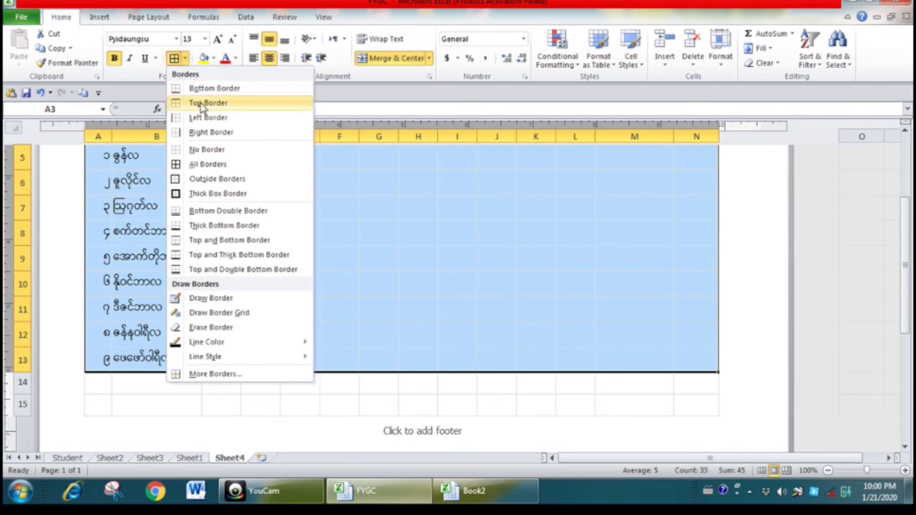
click(208, 164)
click(248, 366)
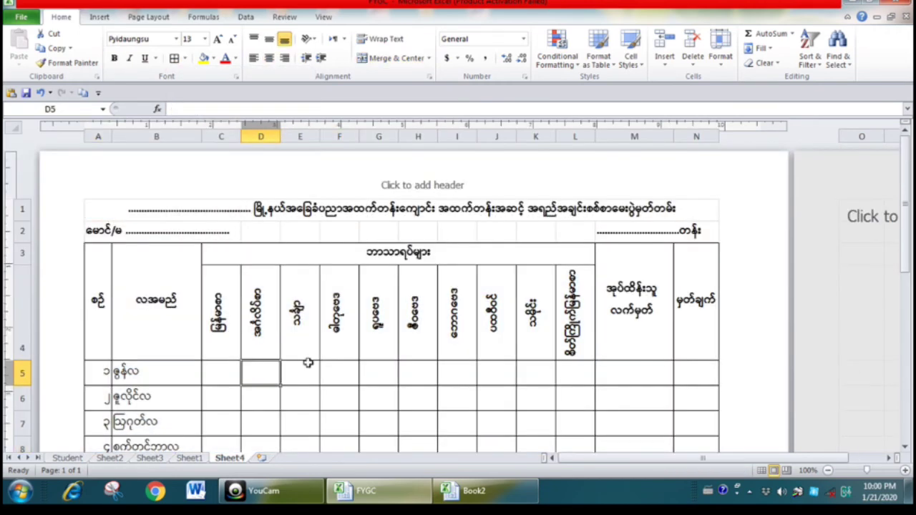
- Type the class-teacher signature label with dotted line in A15 and the headmaster's in K15
scroll(484, 363, down, 3)
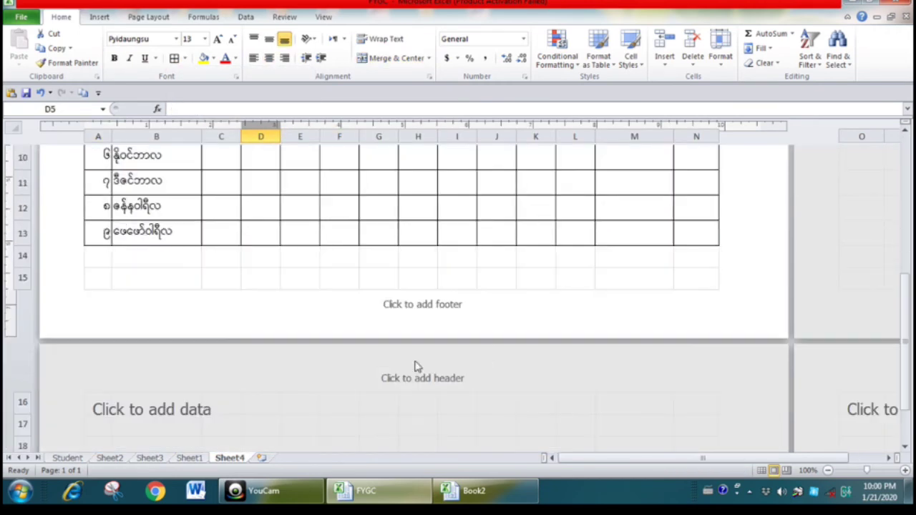
click(92, 282)
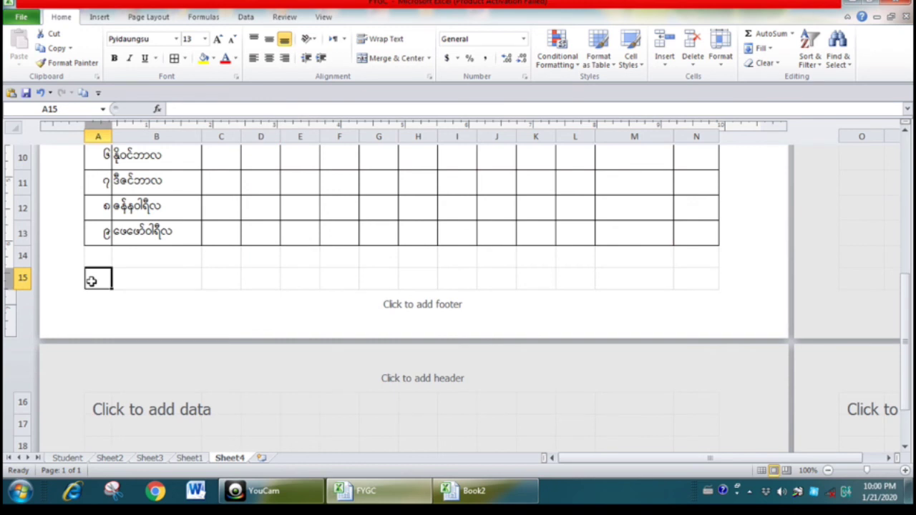
text(အတန်းပိုင်လ)
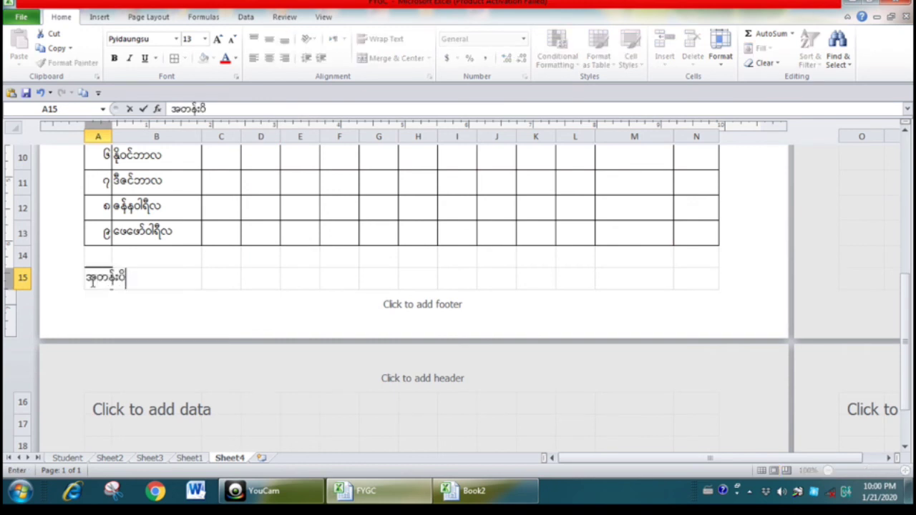
text(က်မှတ)
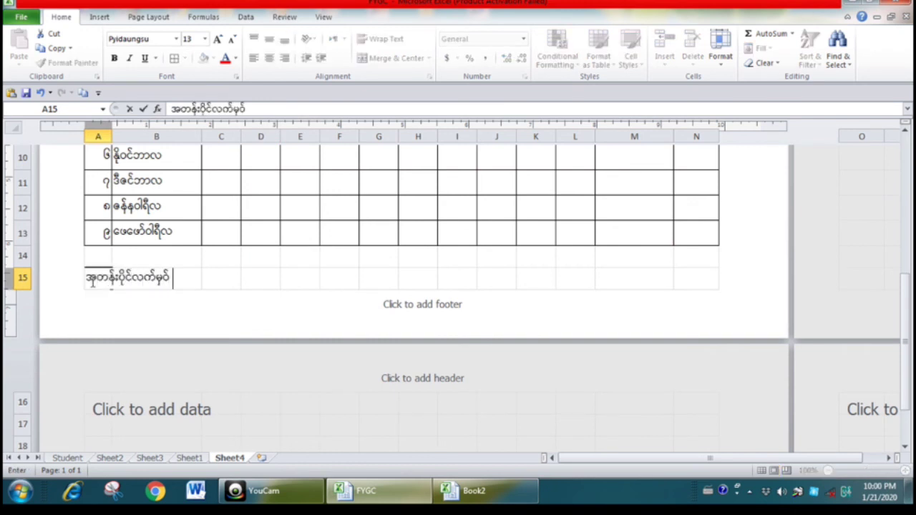
text(် )
text(.....................................)
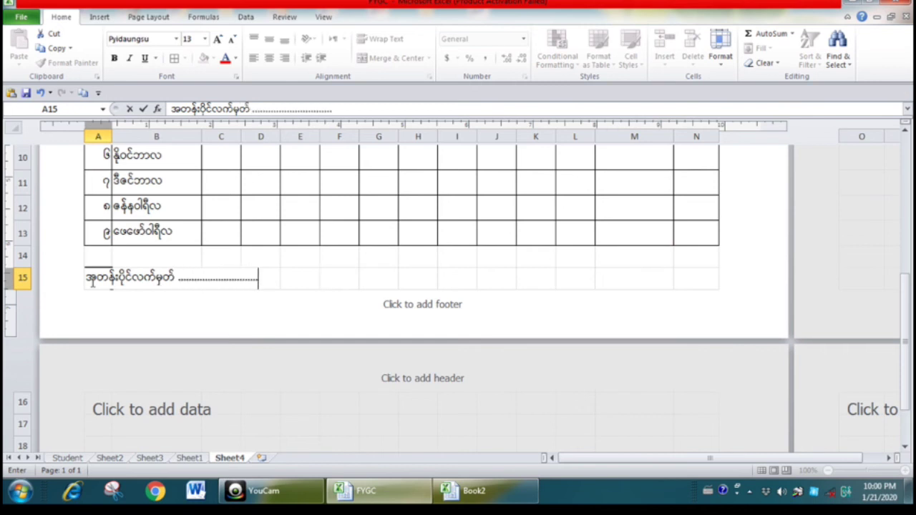
text(.............)
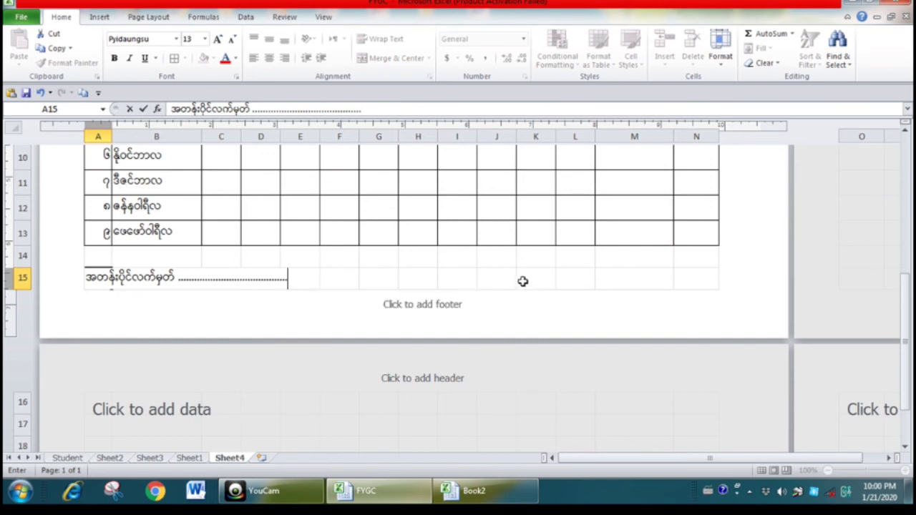
click(525, 281)
text(ကျော)
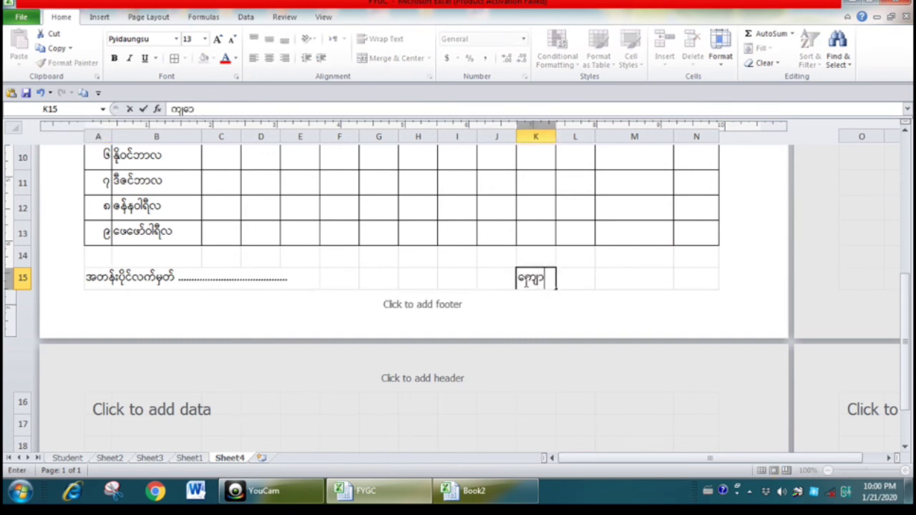
text(င်းအုပ်ကြ)
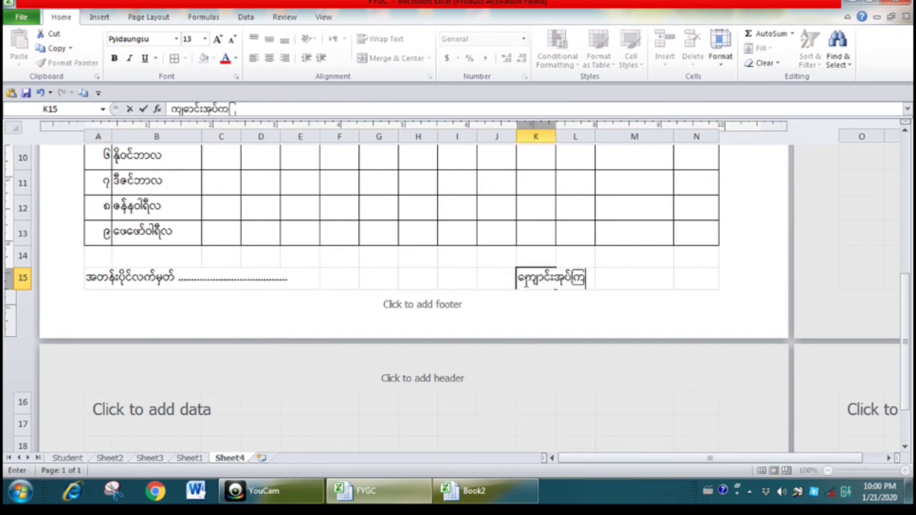
text(ီးလက်မှတ် )
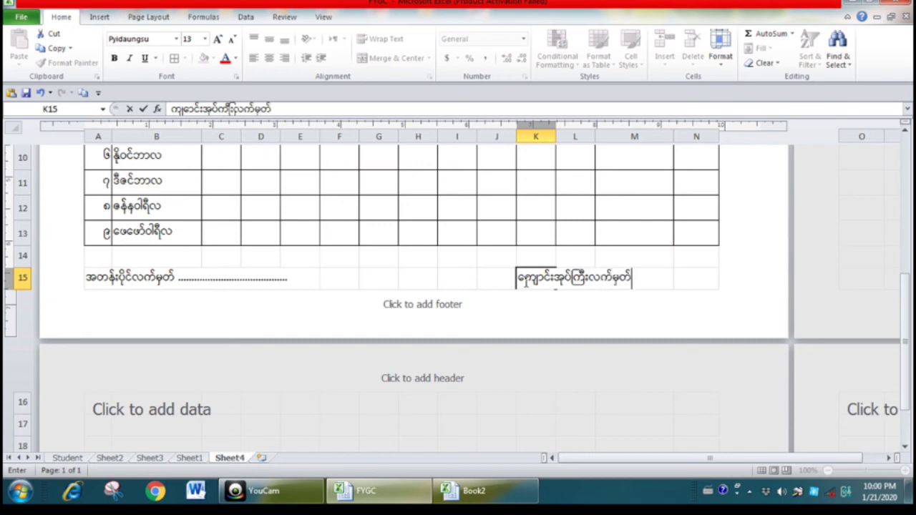
text(.........................)
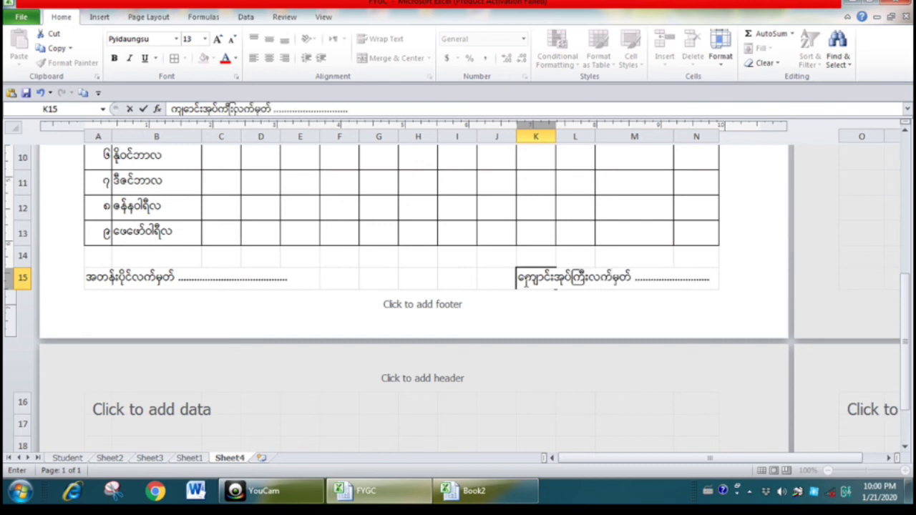
- Finish the headmaster line, then slant the E4 header with Angle Counterclockwise
scroll(526, 279, up, 2)
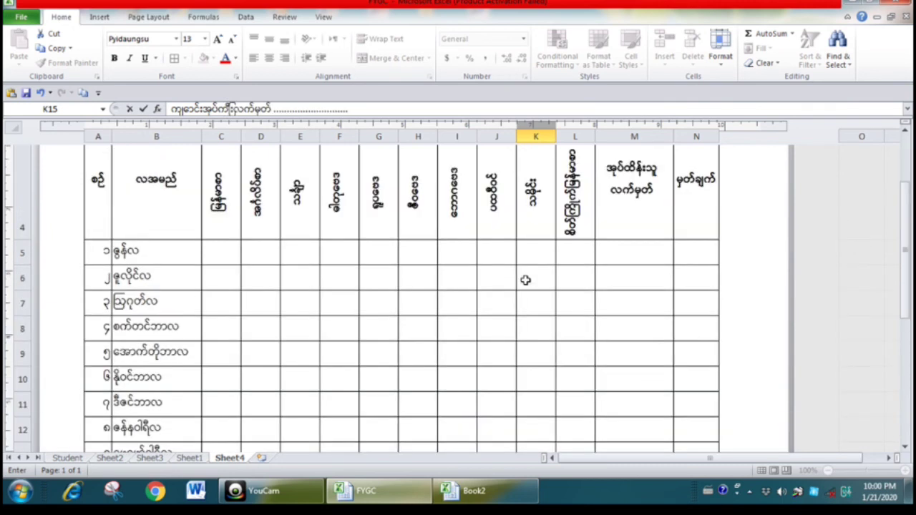
scroll(526, 279, up, 2)
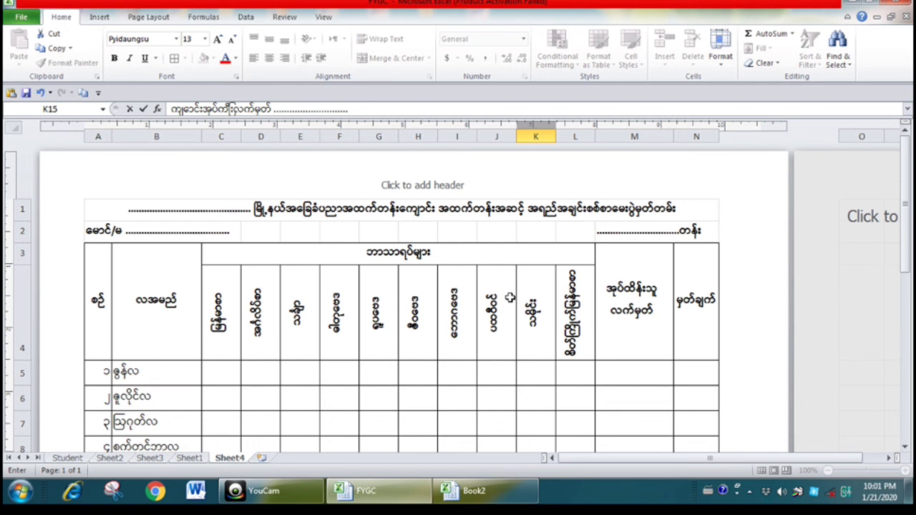
click(235, 340)
click(265, 340)
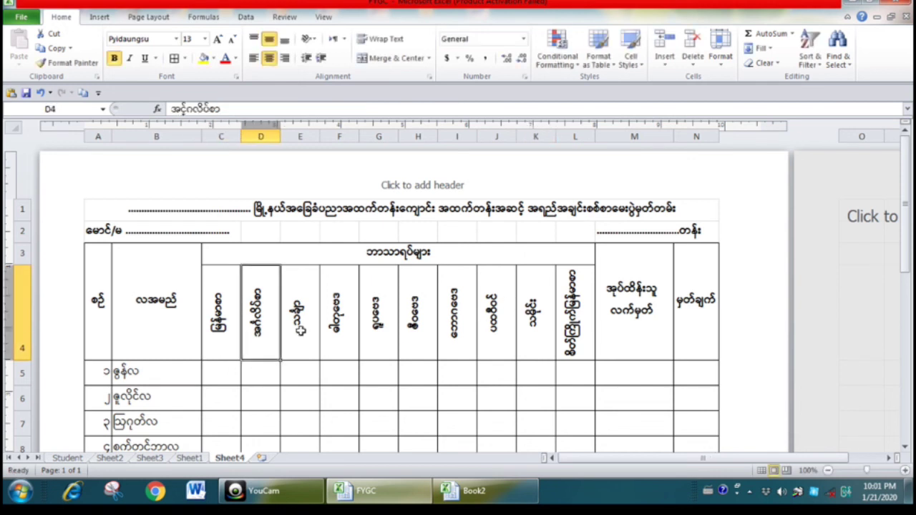
click(299, 330)
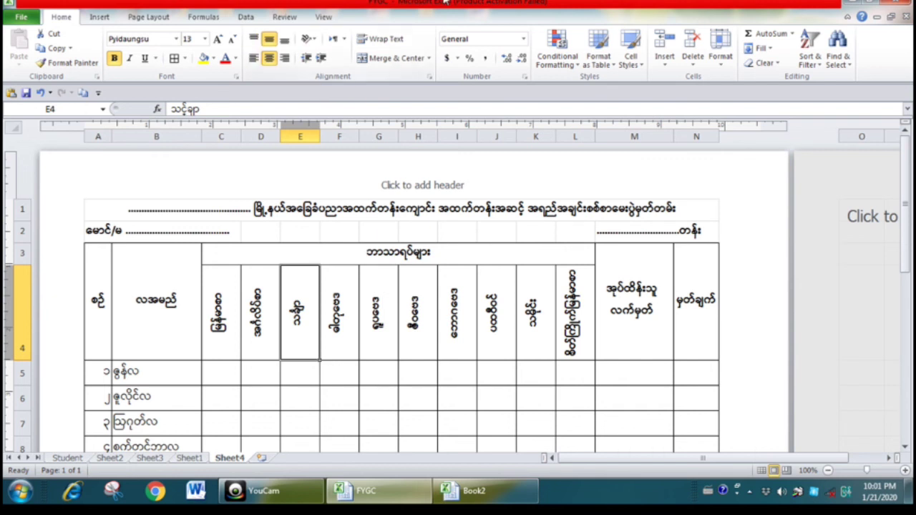
click(310, 41)
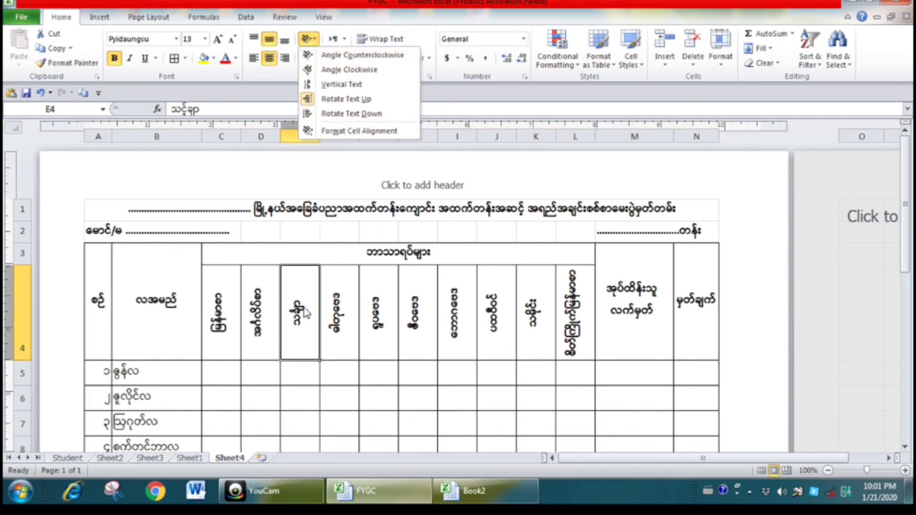
click(338, 63)
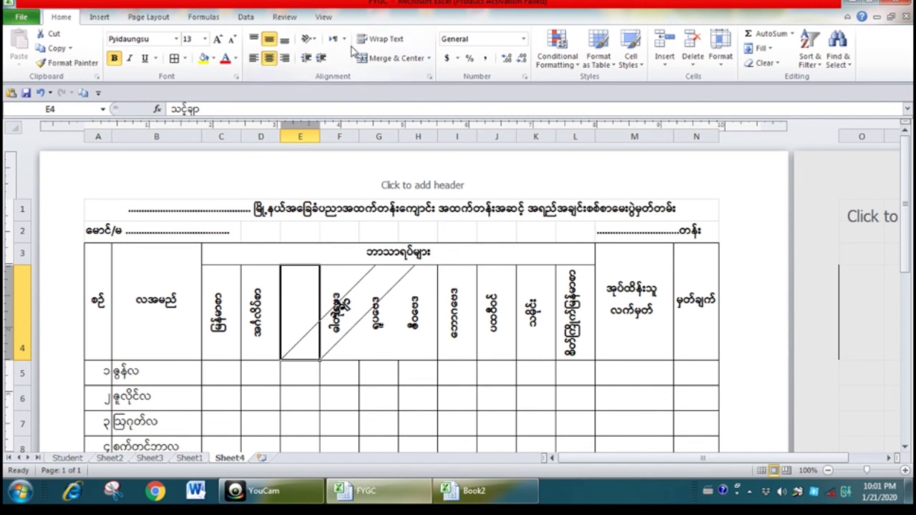
- Return the E4 header to Rotate Text Up orientation
click(312, 41)
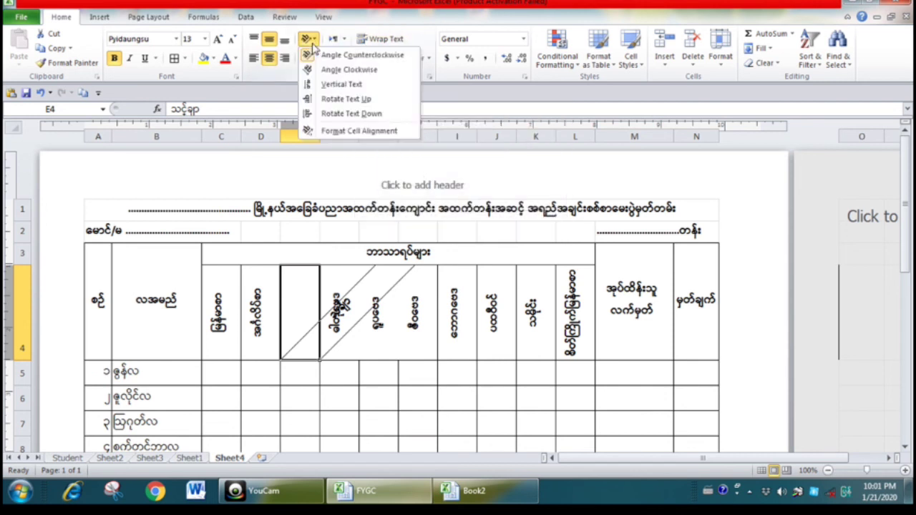
click(320, 99)
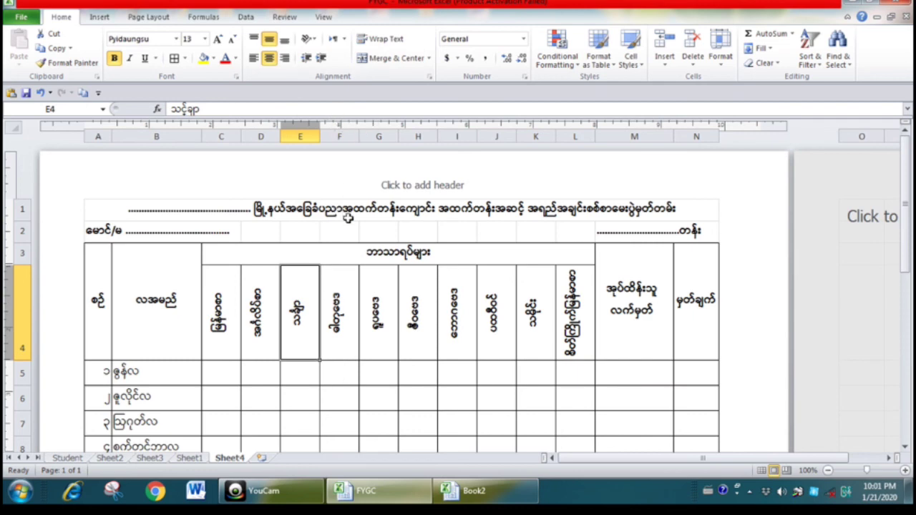
scroll(345, 216, down, 2)
scroll(345, 217, up, 2)
click(310, 40)
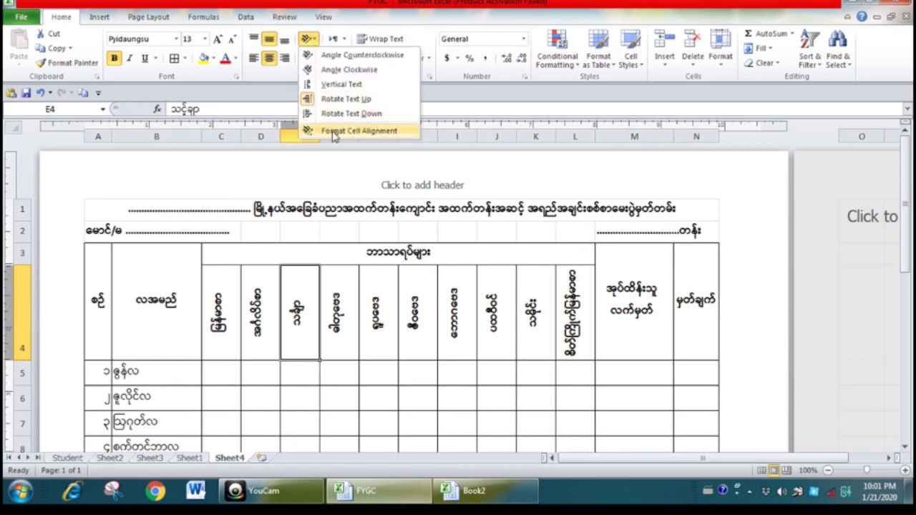
- Adjust the E4 header's orientation angle in Format Cells Alignment, trying 75 degrees, then apply a vertical setting
click(333, 133)
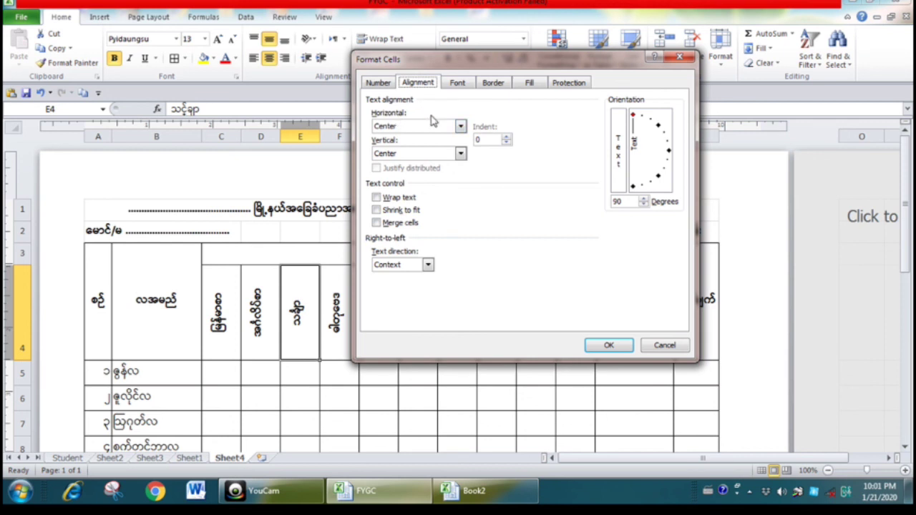
click(634, 119)
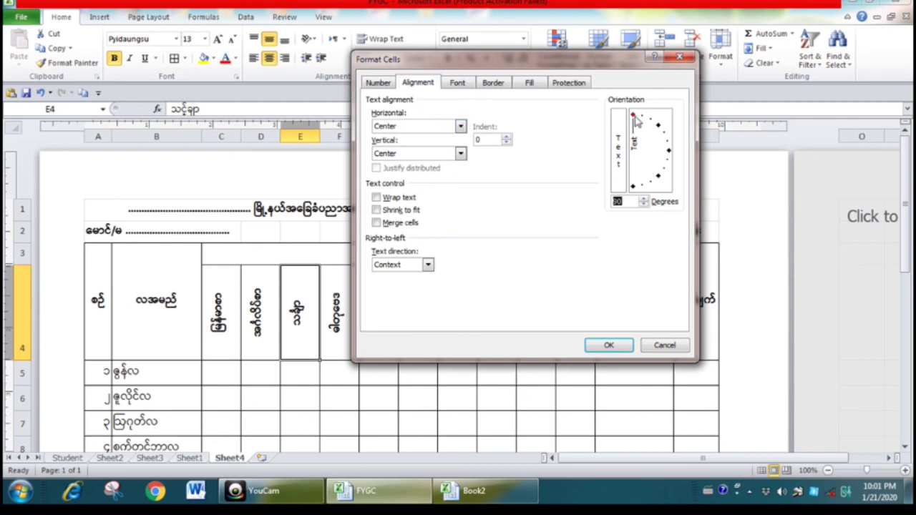
mouse_move(634, 117)
mouse_down()
mouse_move(660, 132)
mouse_move(647, 196)
mouse_up()
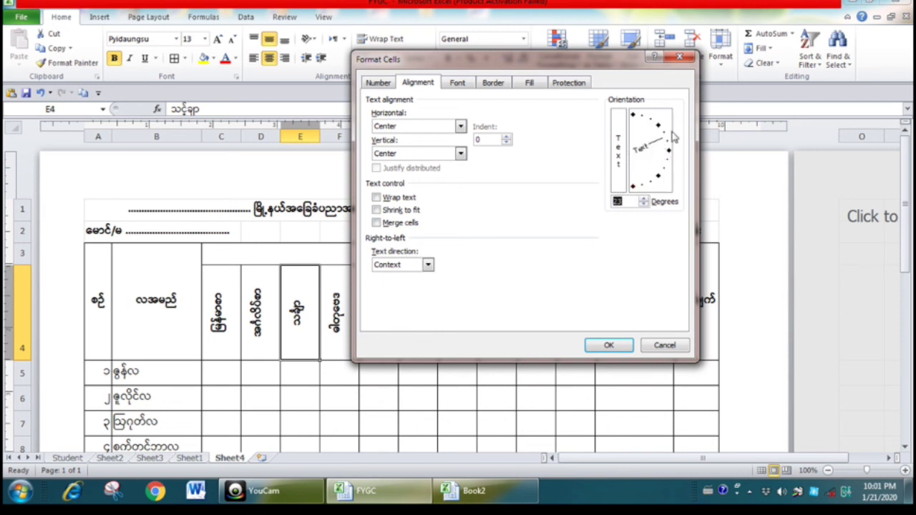
drag(646, 196, 622, 121)
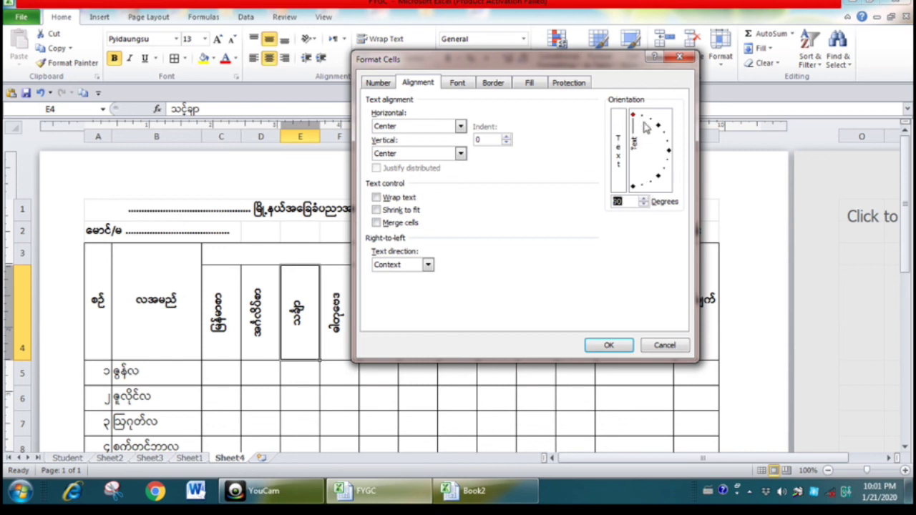
mouse_move(635, 123)
mouse_down()
mouse_move(634, 188)
mouse_move(612, 129)
mouse_up()
click(607, 346)
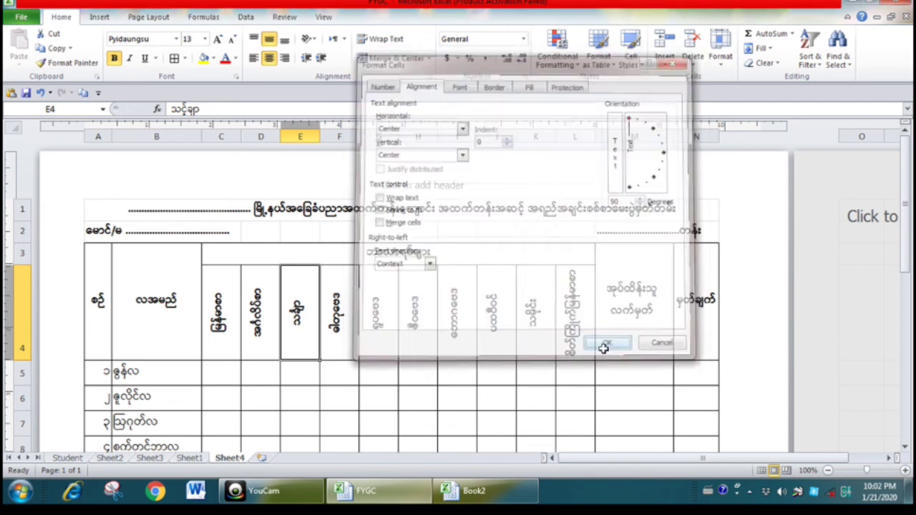
scroll(572, 345, down, 2)
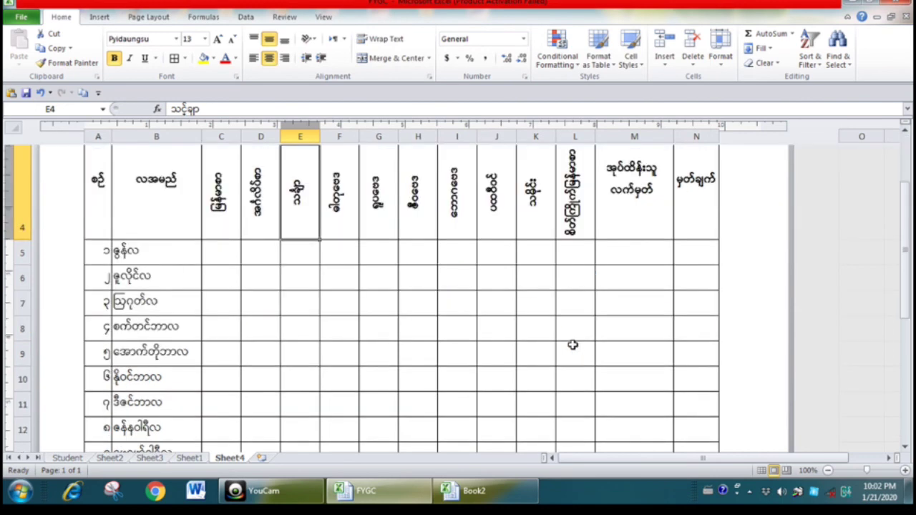
scroll(572, 345, up, 2)
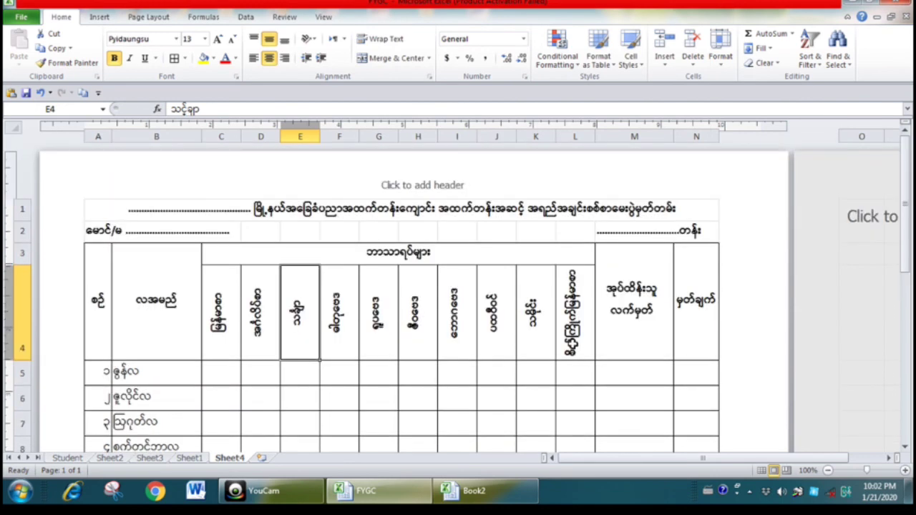